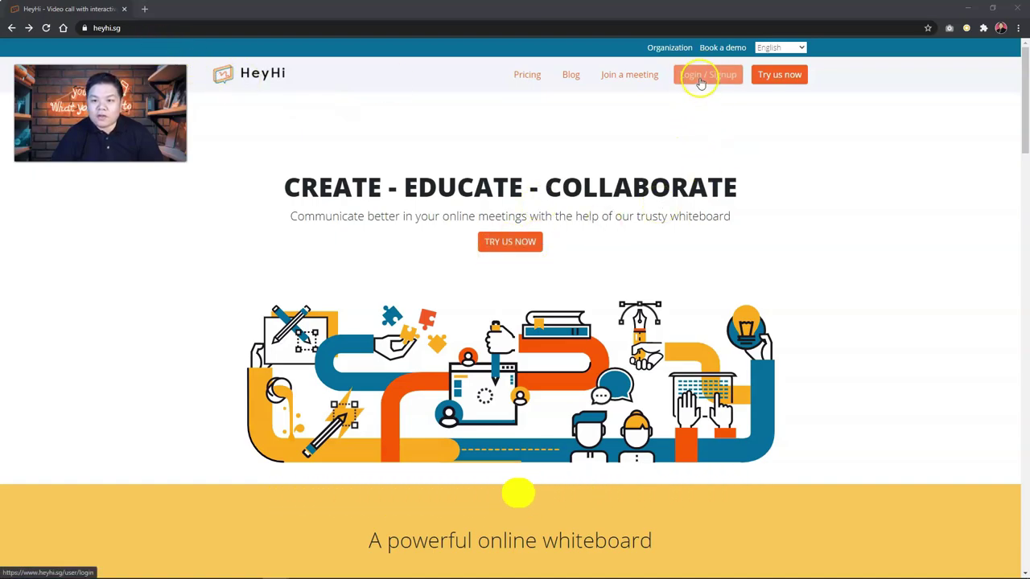
Sign in to HeyHi with the first Google account after glancing at the sign-up form.
left_click(705, 75)
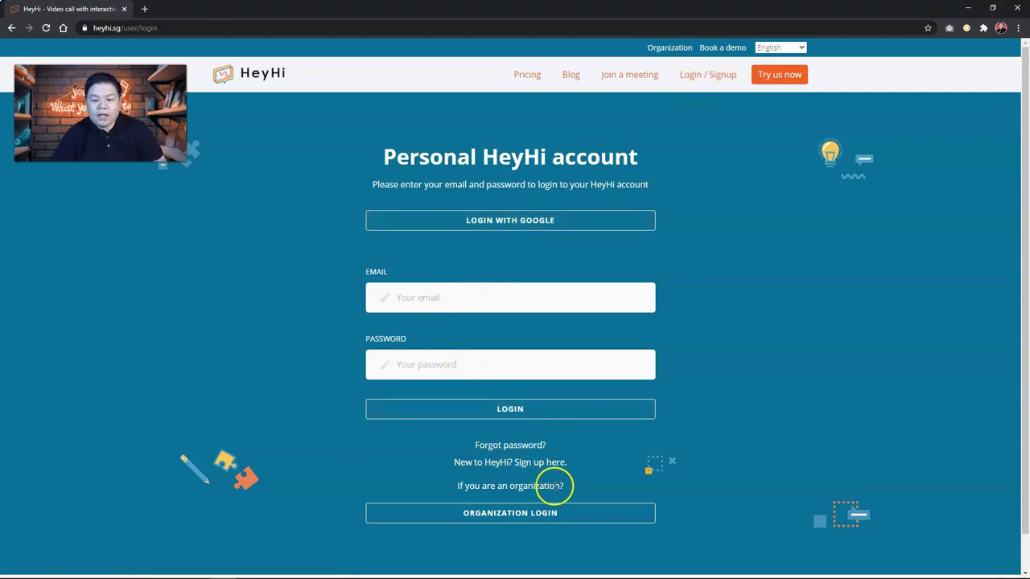
left_click(517, 462)
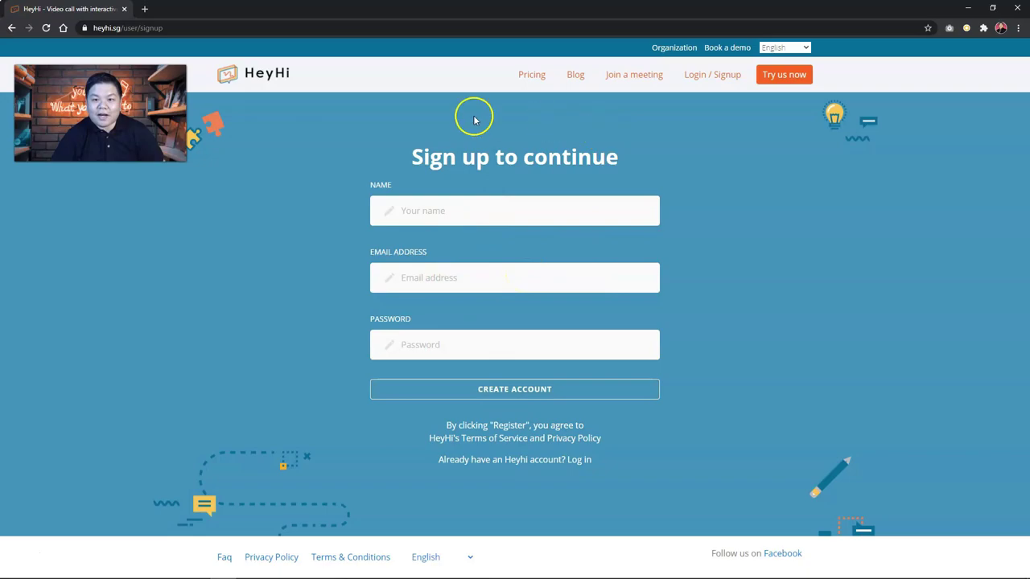
left_click(702, 74)
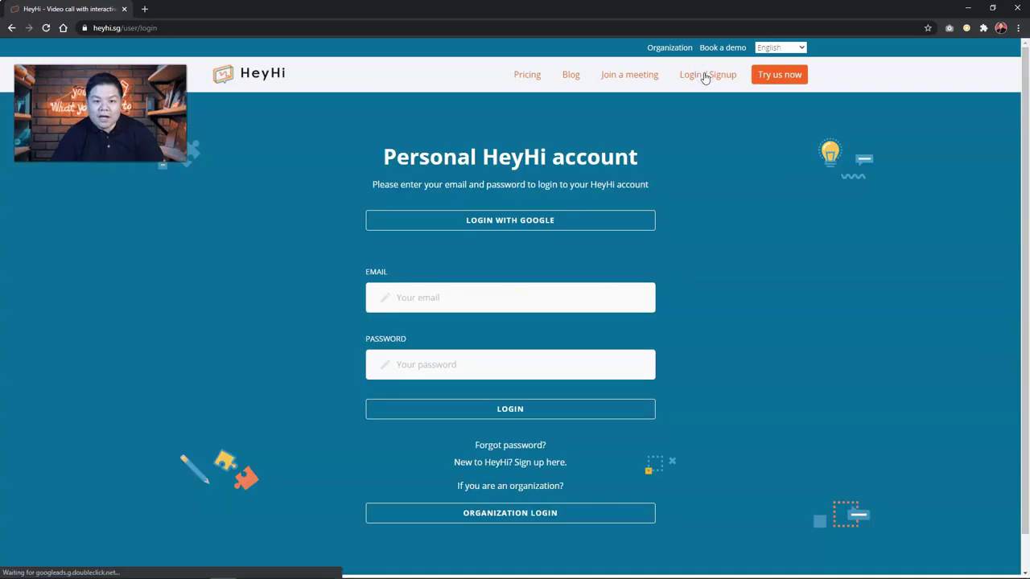
left_click(547, 219)
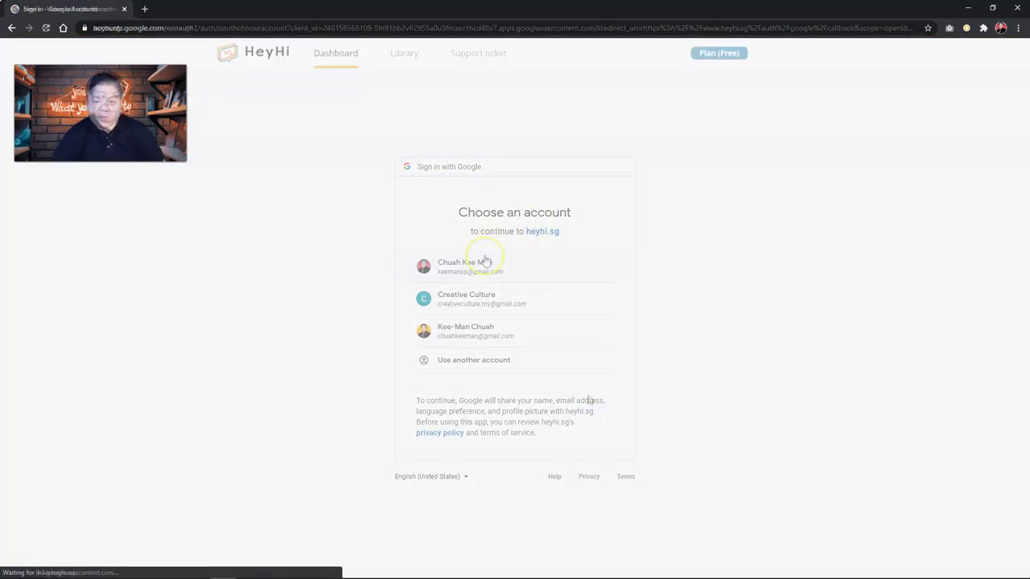
left_click(478, 268)
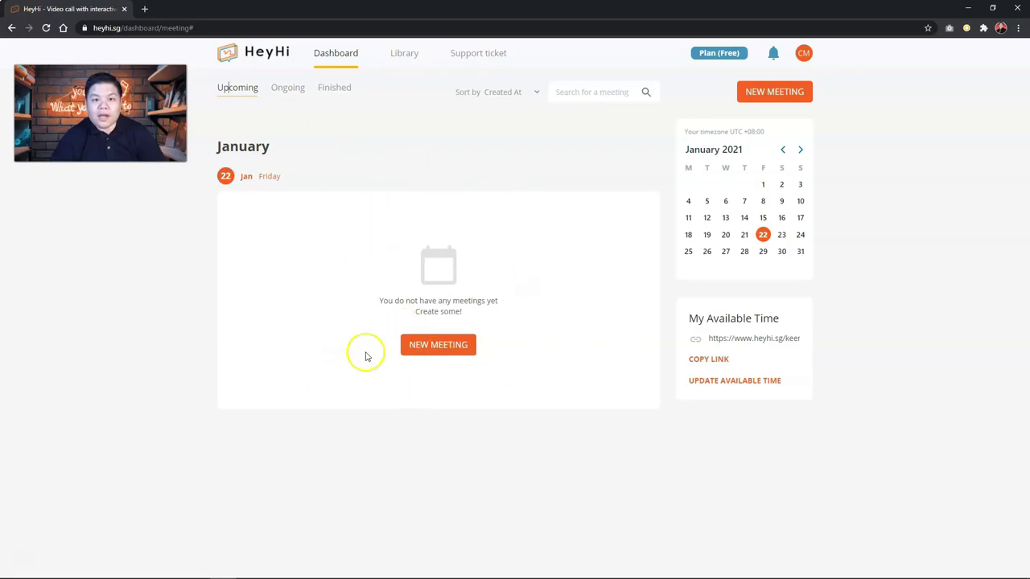
left_click(295, 91)
left_click(321, 90)
left_click(229, 90)
left_click(407, 53)
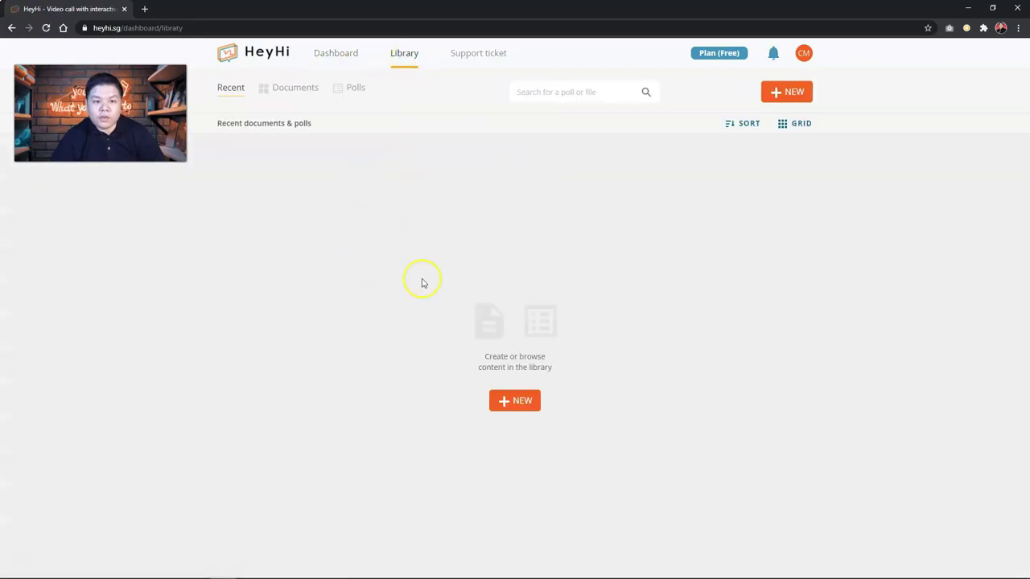
left_click(348, 95)
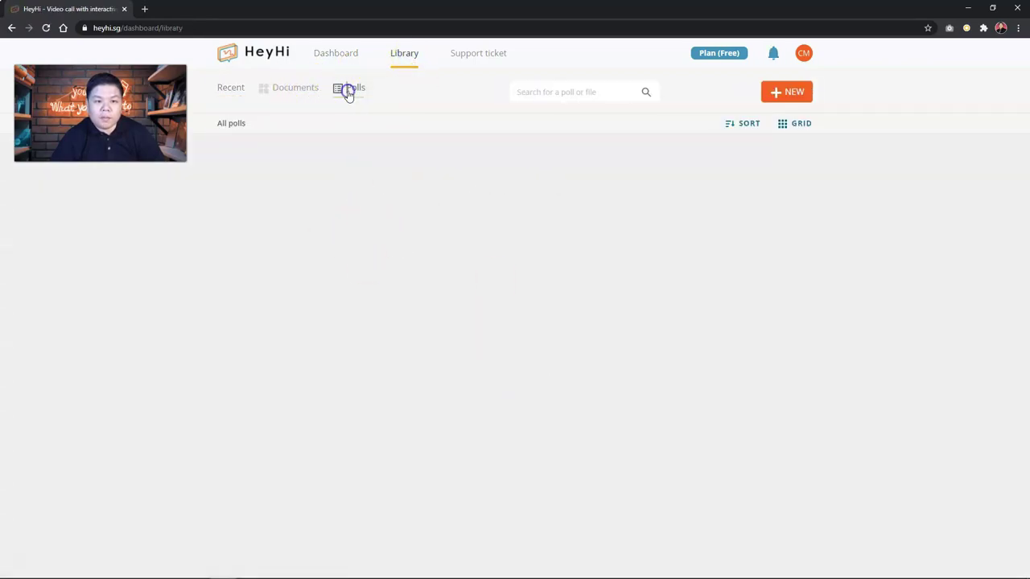
left_click(241, 90)
left_click(462, 53)
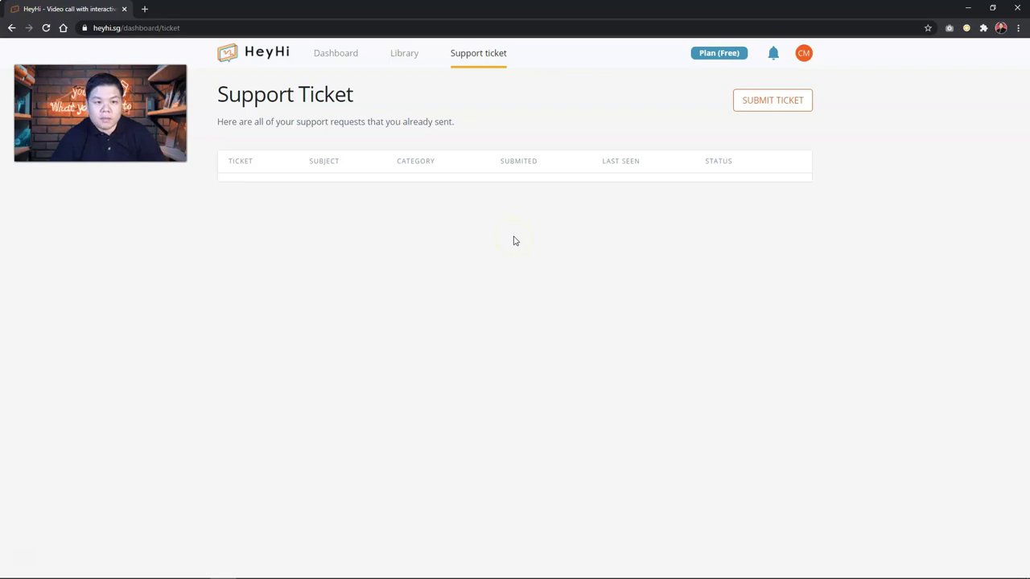
left_click(339, 55)
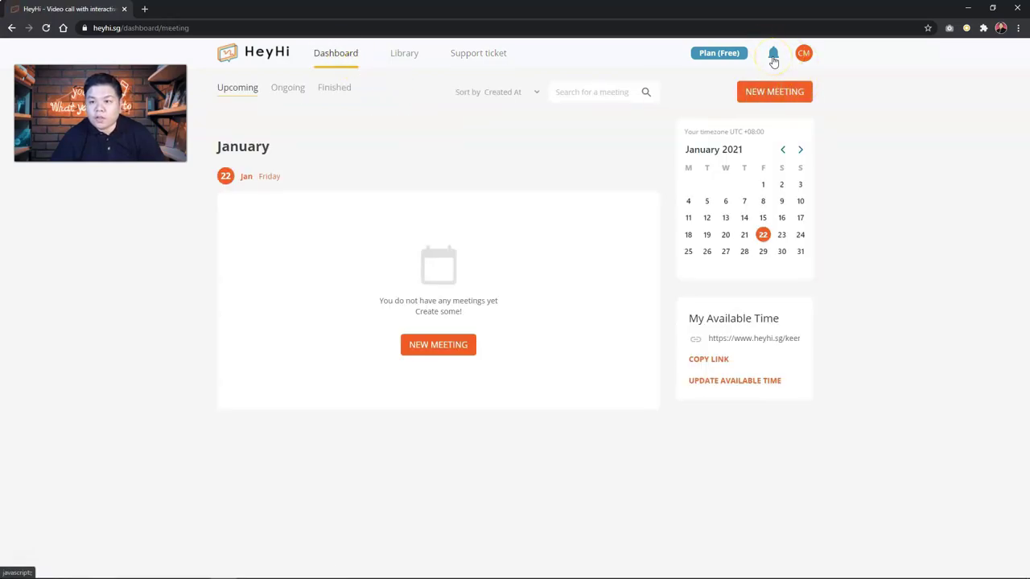
left_click(773, 58)
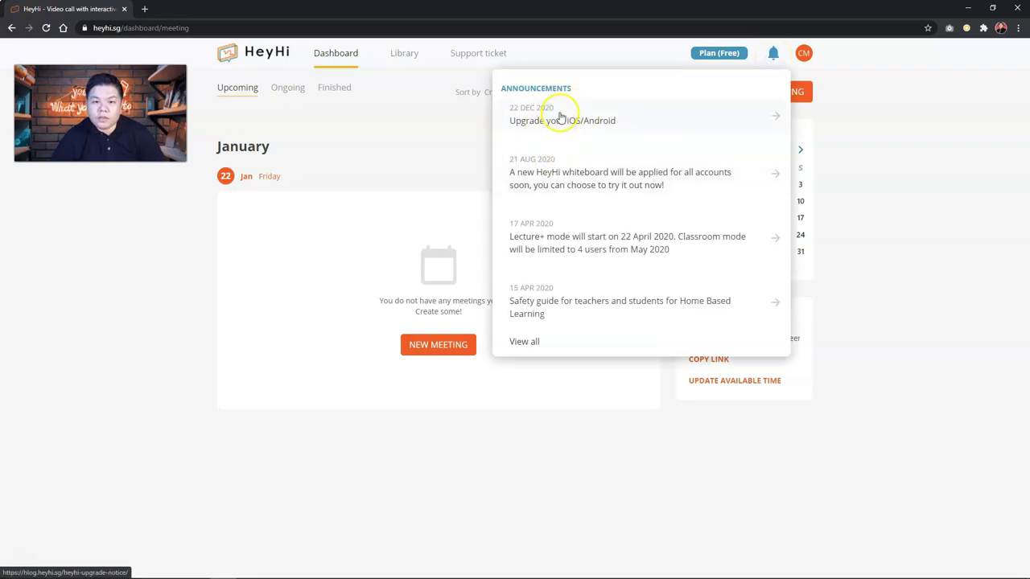
left_click(379, 146)
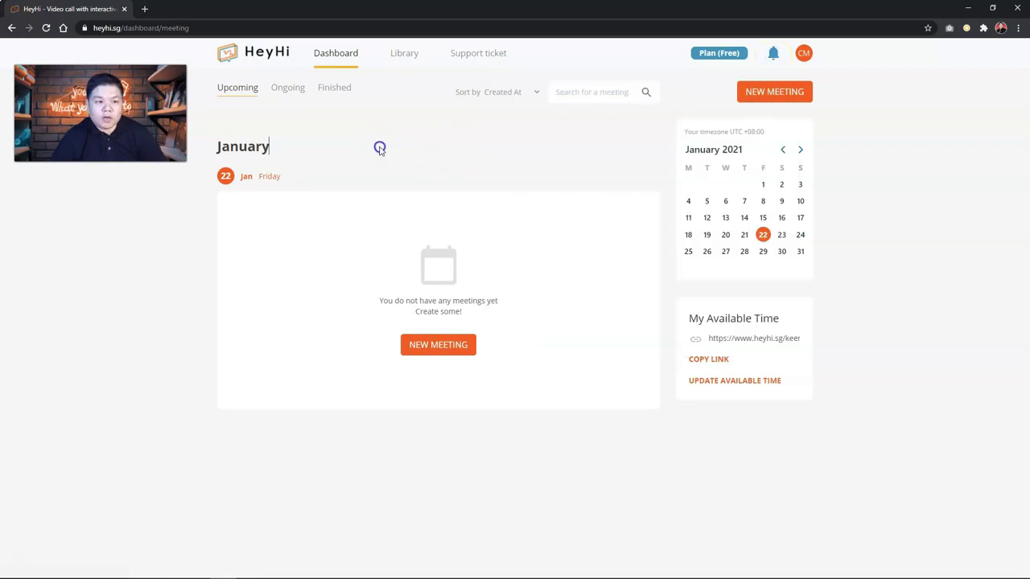
left_click(802, 53)
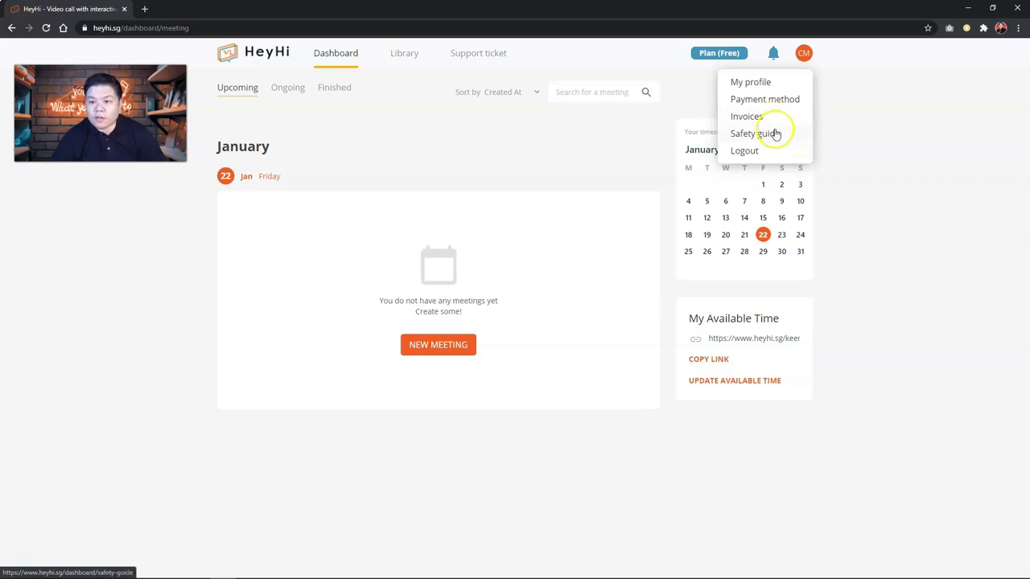
left_click(861, 154)
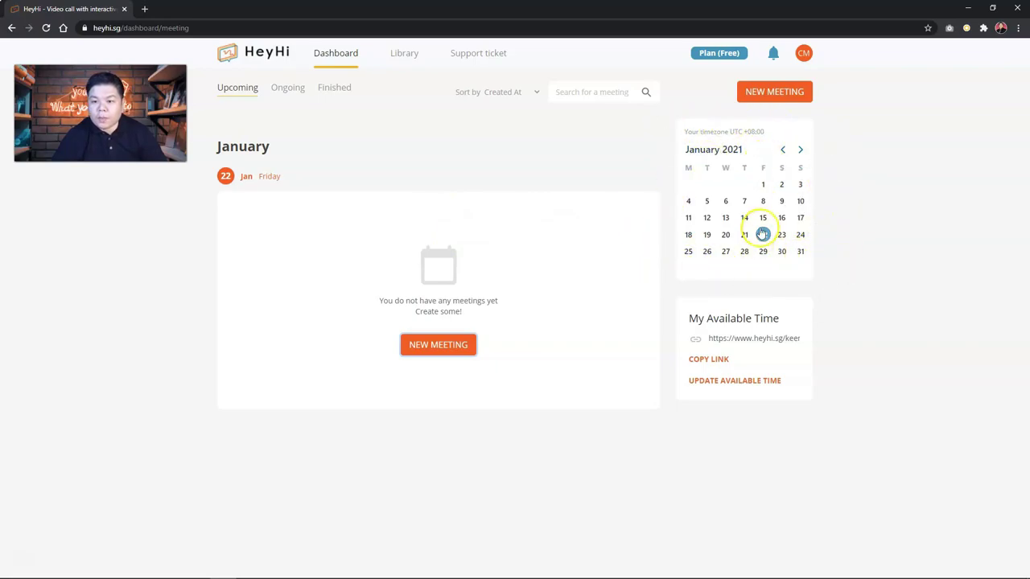
Start a new meeting and name it 'Class 1'.
left_click(447, 346)
left_click(361, 150)
type("Class 1")
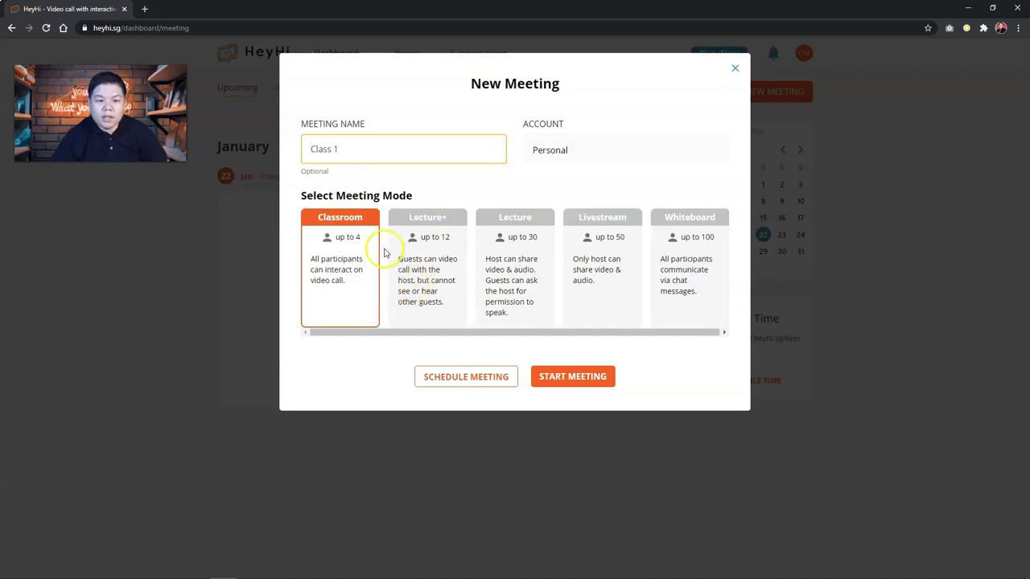
left_click_drag(483, 331, 361, 328)
Compare the meeting modes, settle on Lecture, and start the meeting.
left_click(439, 258)
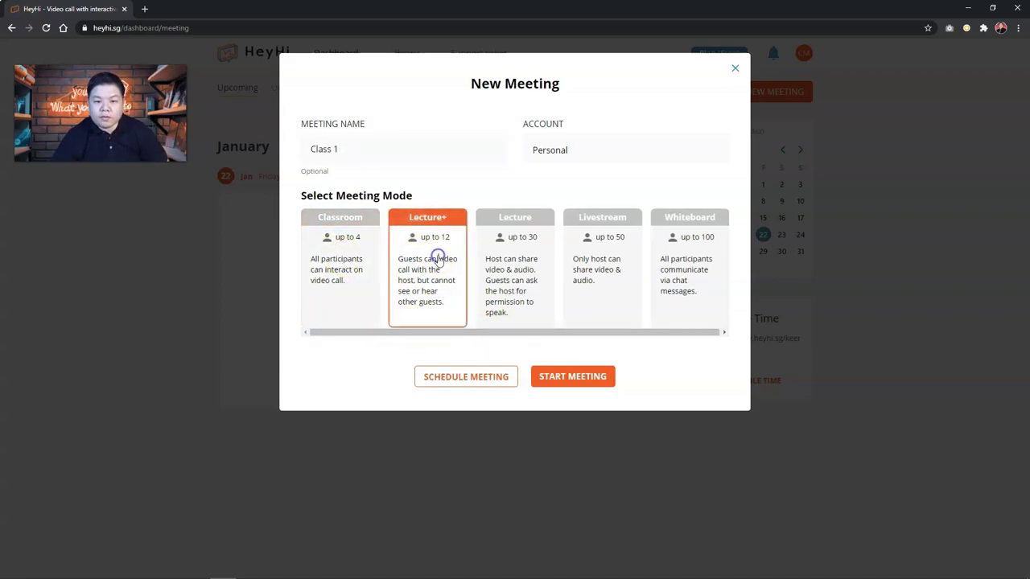
left_click(522, 259)
left_click(609, 254)
left_click(712, 257)
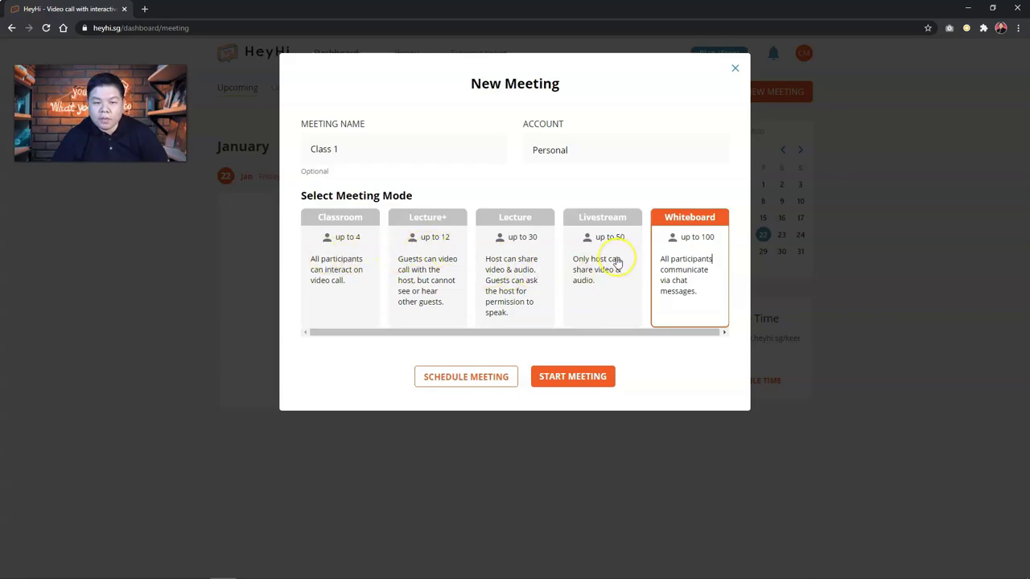
left_click(340, 240)
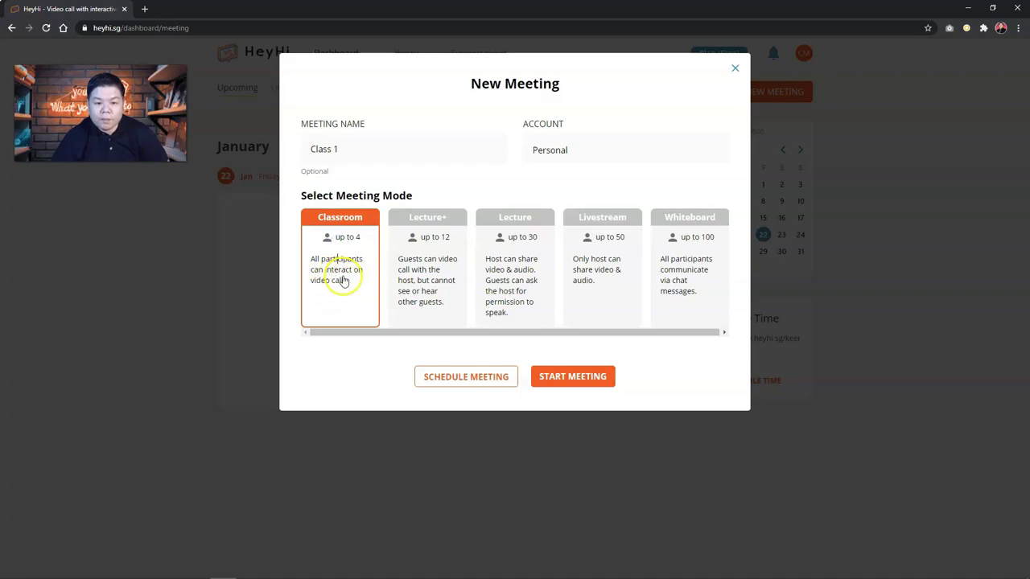
left_click(609, 265)
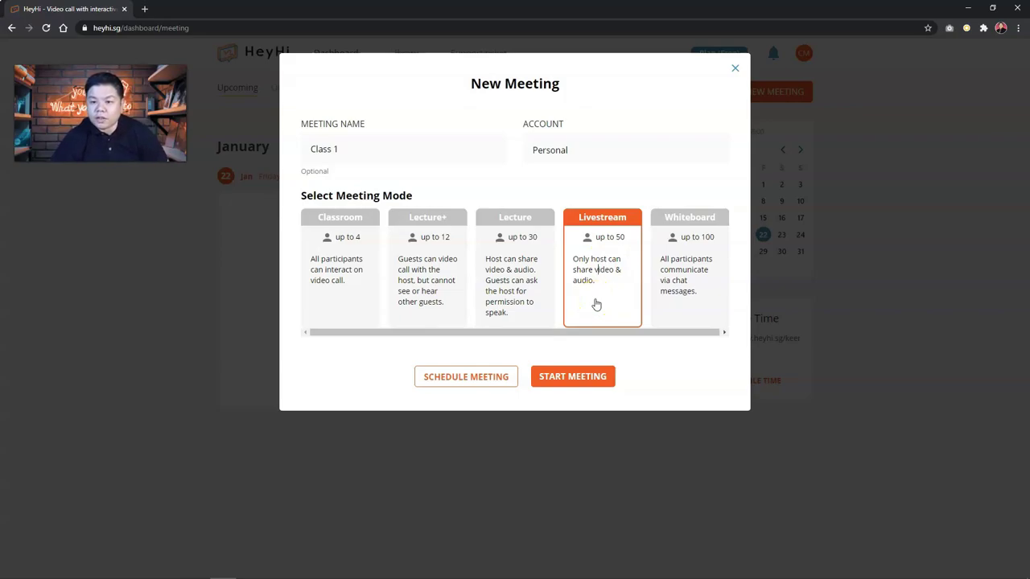
left_click(680, 288)
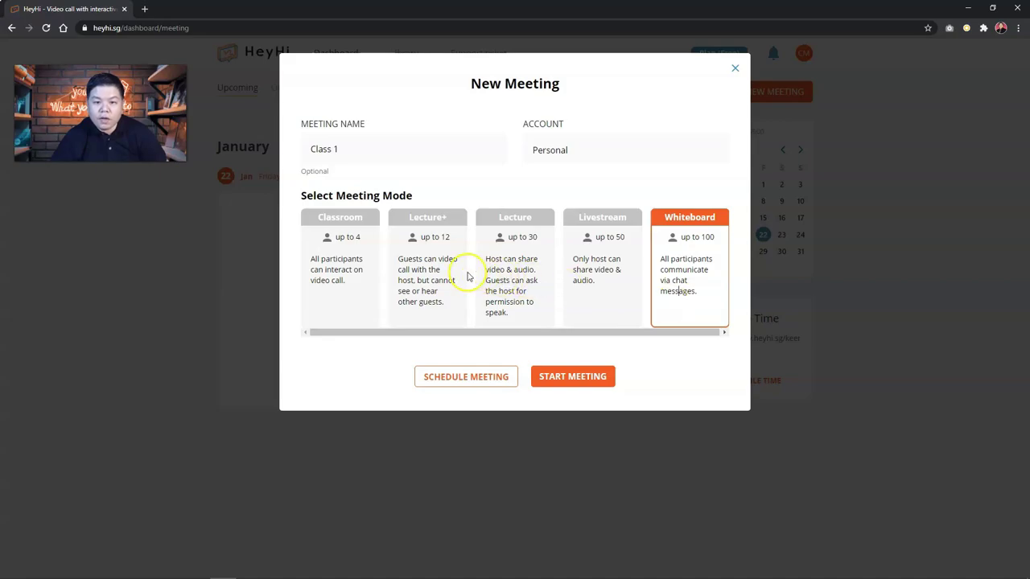
left_click(494, 271)
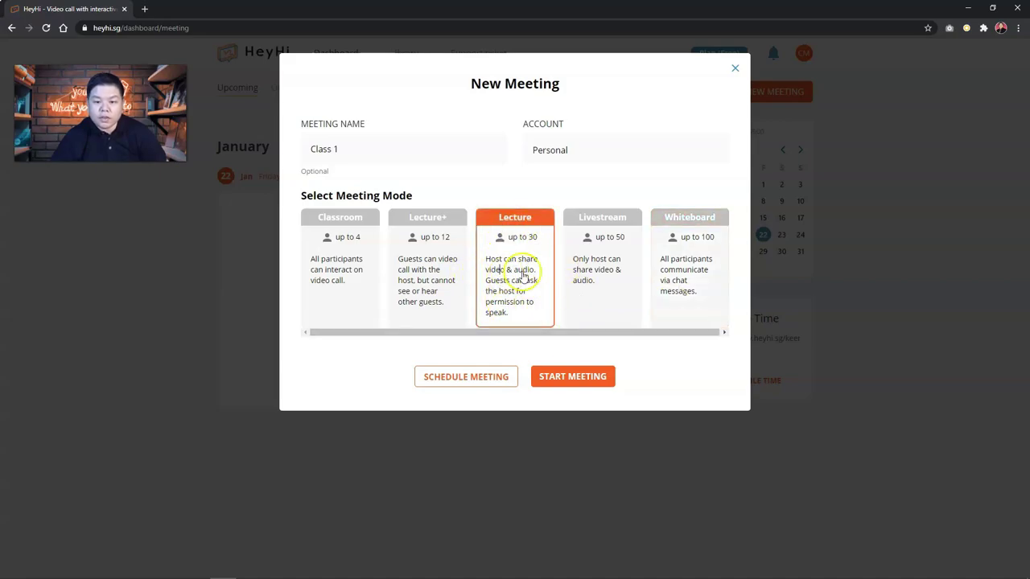
left_click(586, 377)
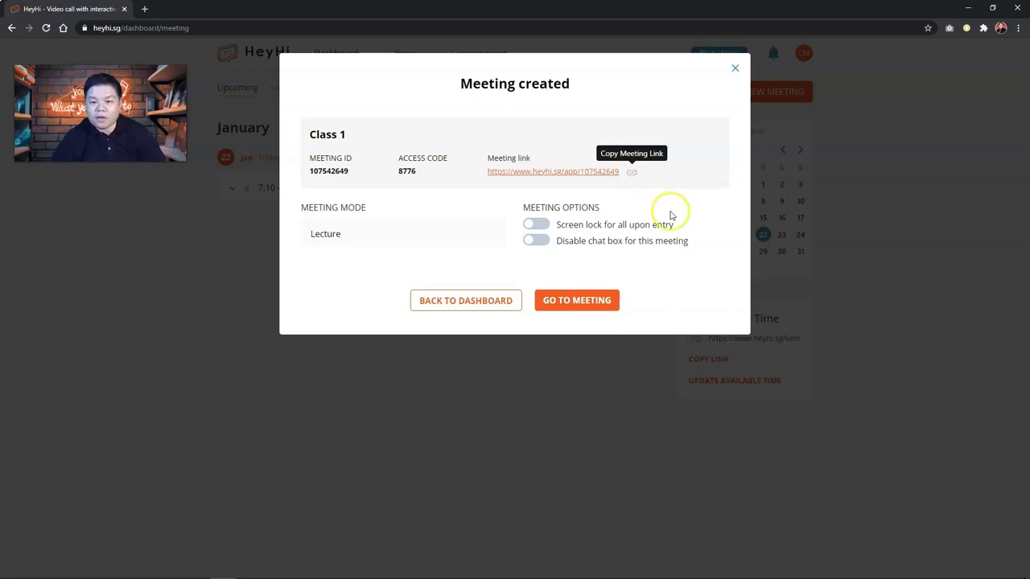
Enable 'Screen lock for all upon entry' for Class 1 and go back to the dashboard.
left_click(537, 227)
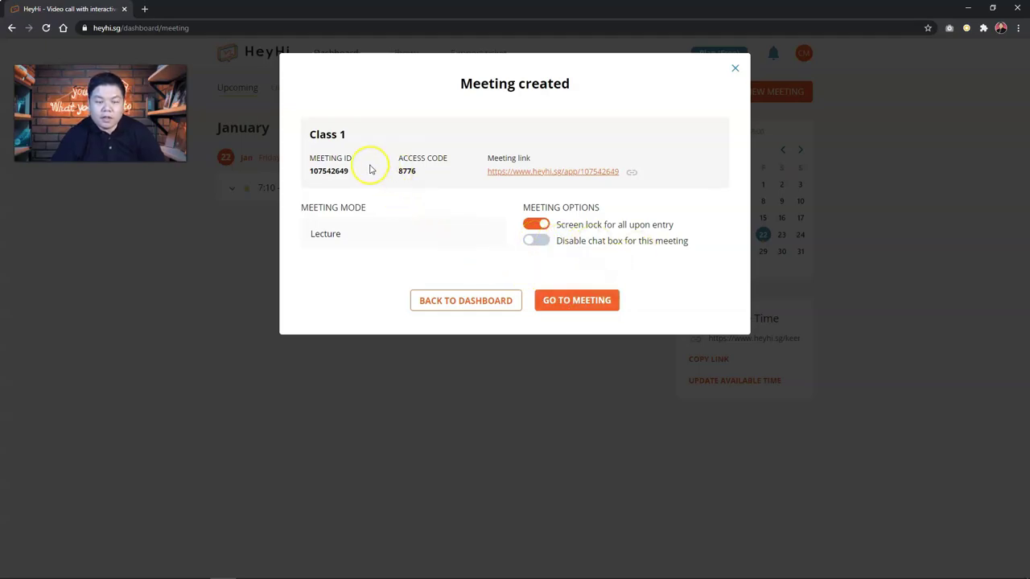
left_click(486, 302)
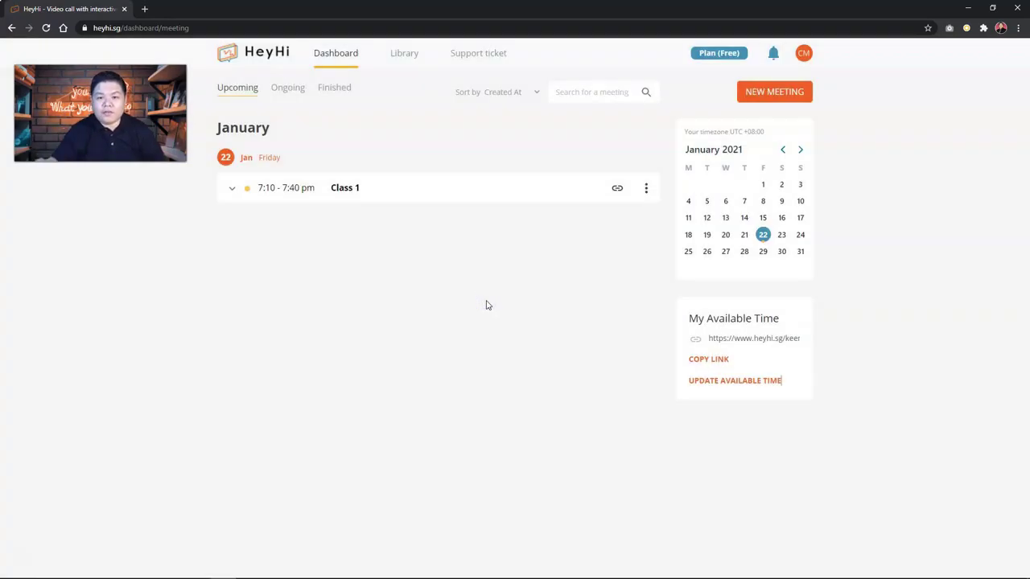
Expand the Class 1 entry in Upcoming and open its join page.
left_click(232, 192)
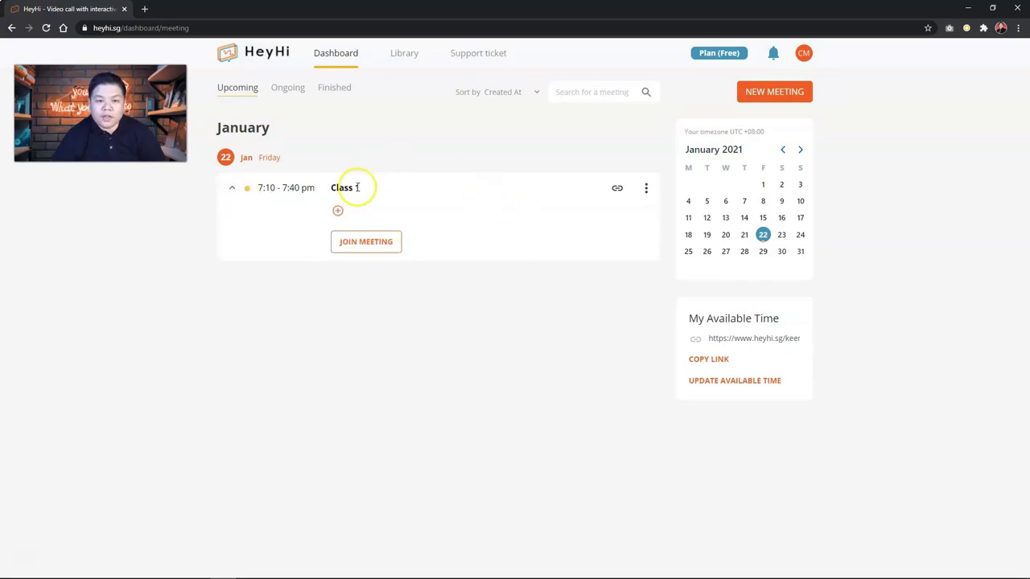
left_click(359, 246)
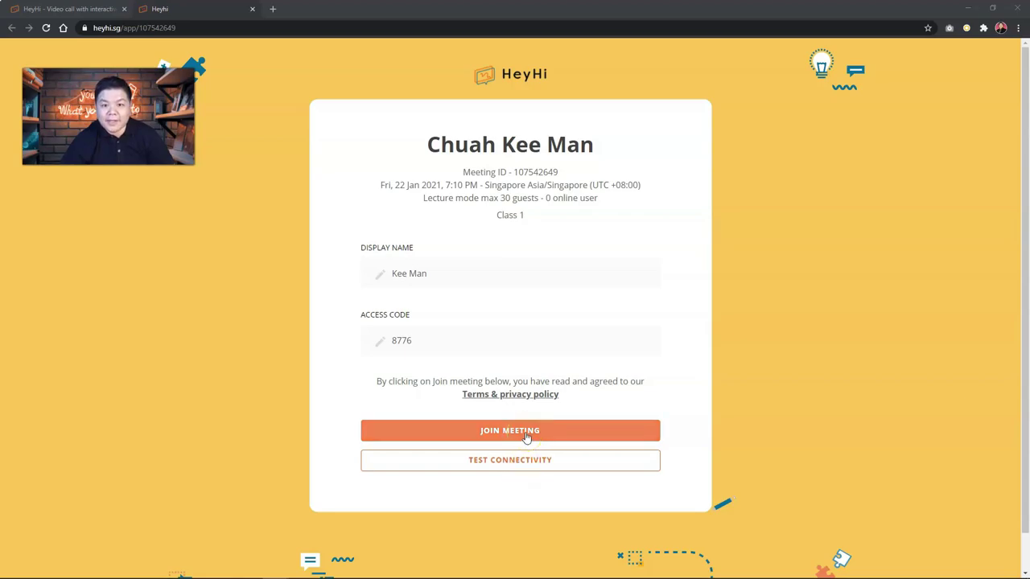
Enter Class 1, allow microphone and camera, and pass the device preview into the whiteboard.
left_click(526, 436)
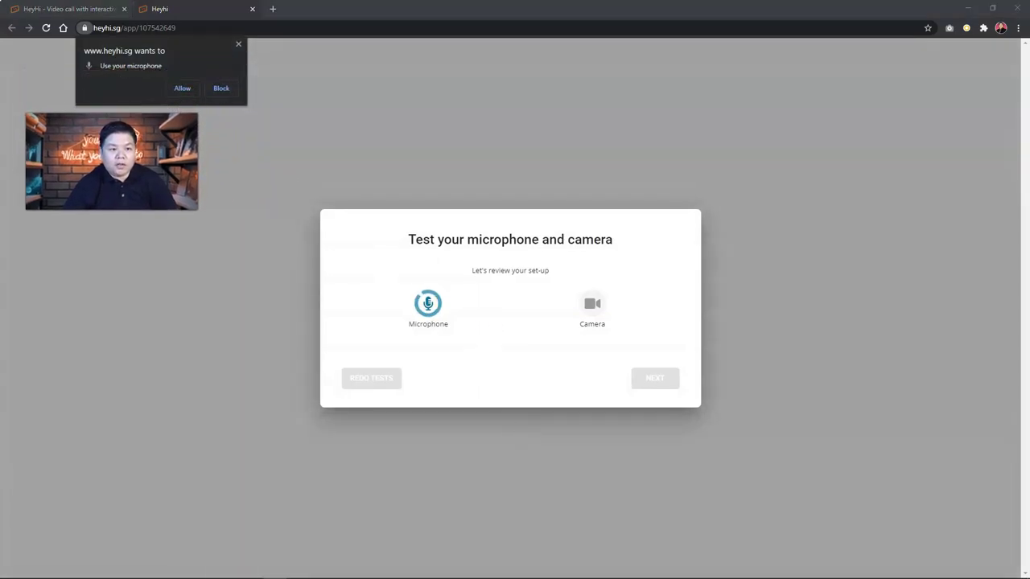
left_click(181, 88)
left_click(183, 88)
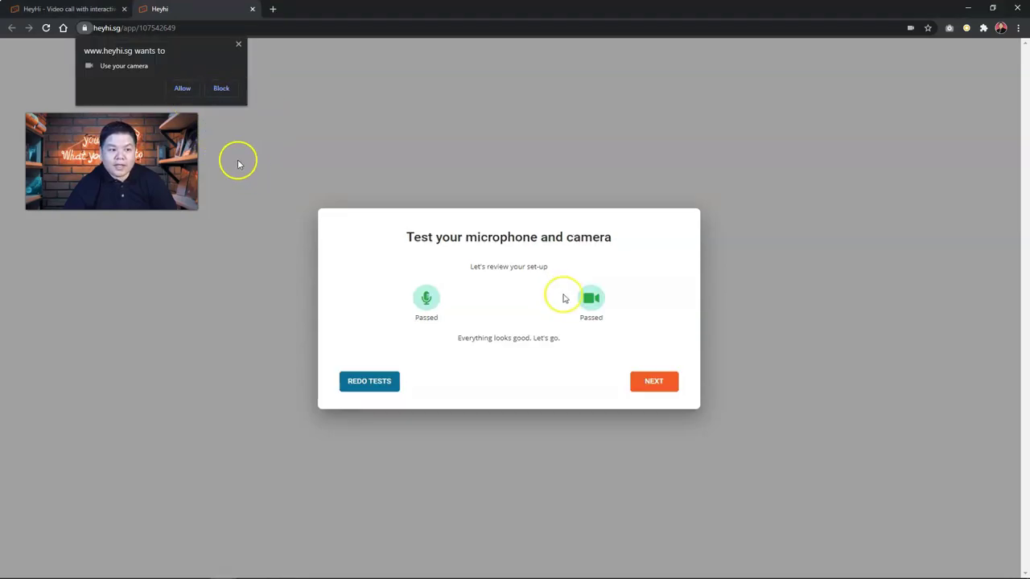
left_click(654, 384)
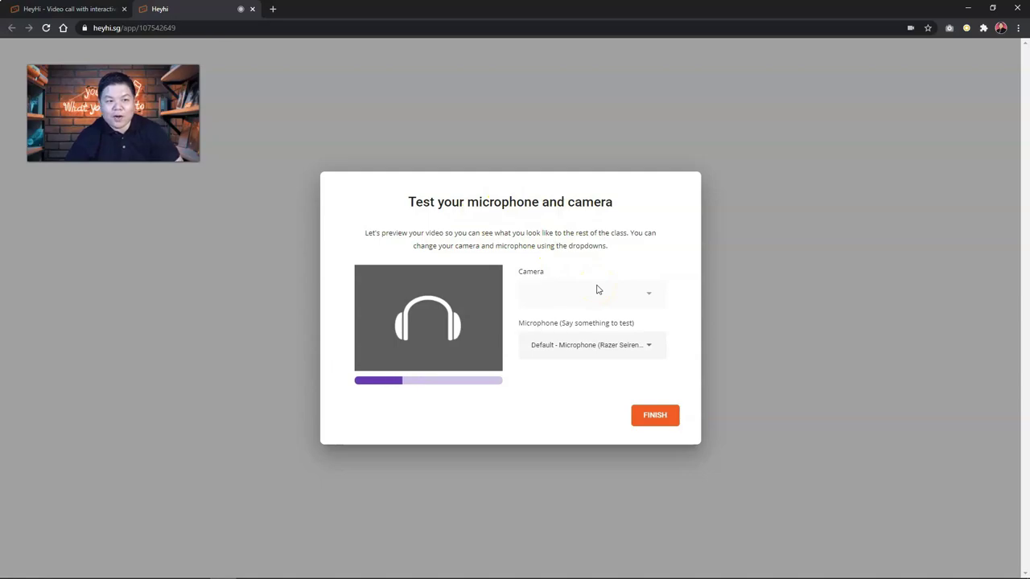
left_click(658, 413)
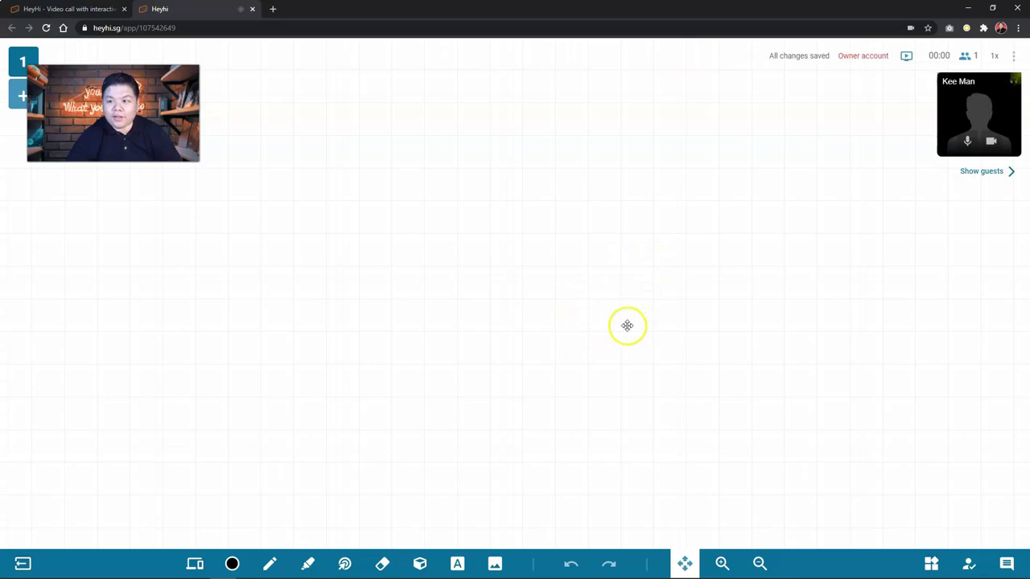
Turn off the guest's camera and add a second whiteboard page.
left_click(580, 222)
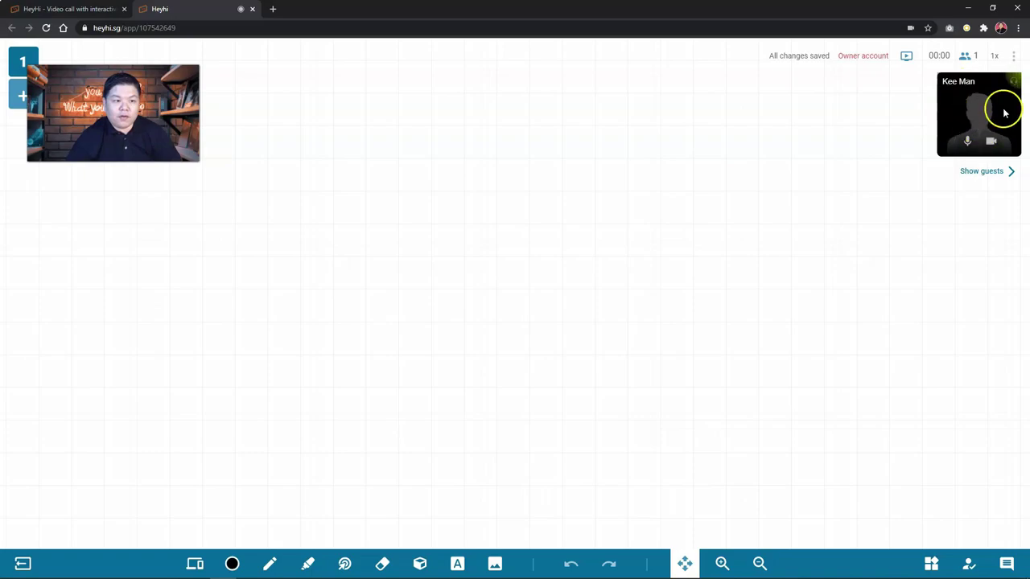
left_click(991, 140)
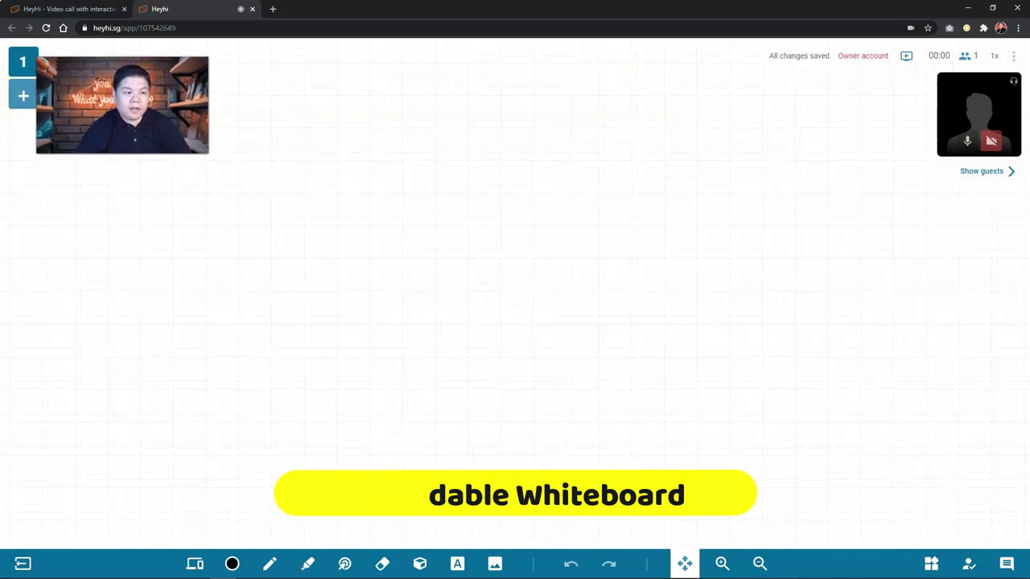
left_click(22, 95)
left_click(22, 95)
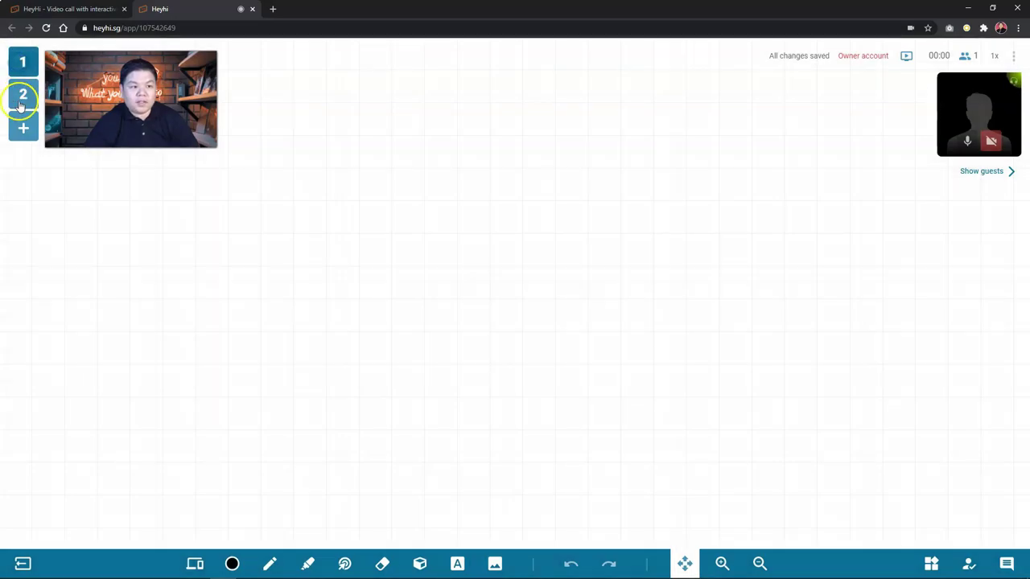
left_click(22, 133)
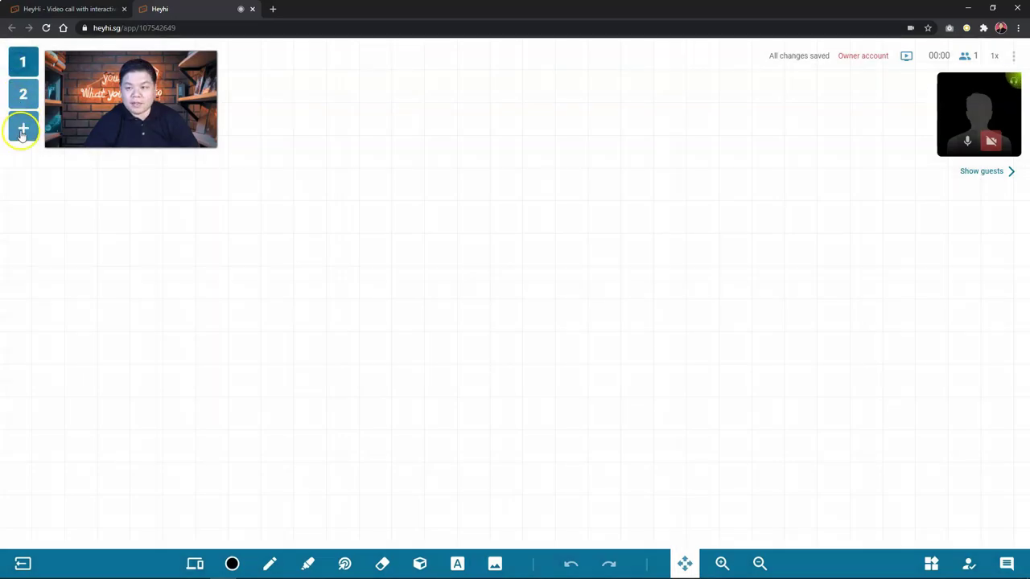
left_click(269, 563)
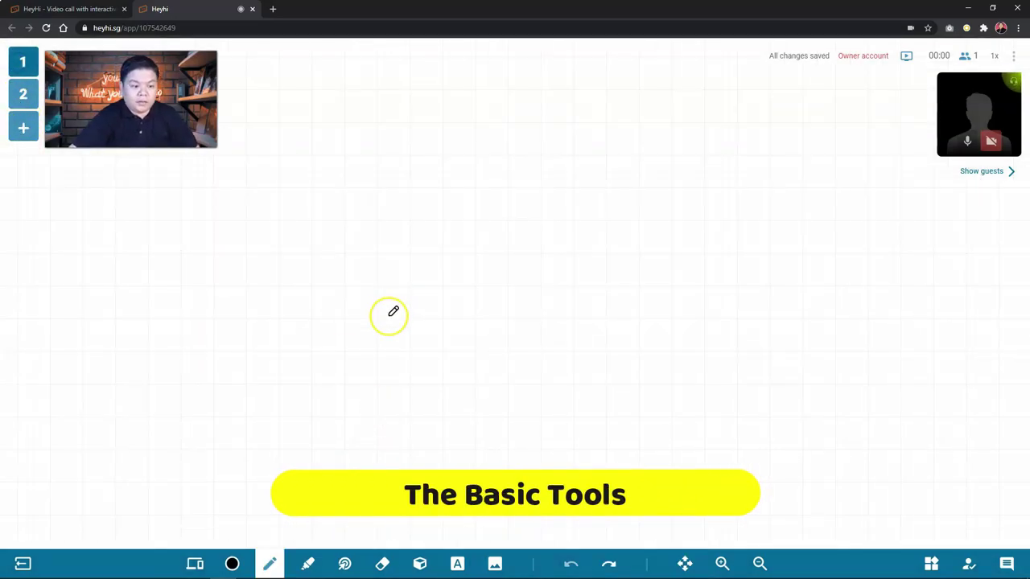
Write 'Grammar' with the thickest blue pen and underline it.
left_click(232, 564)
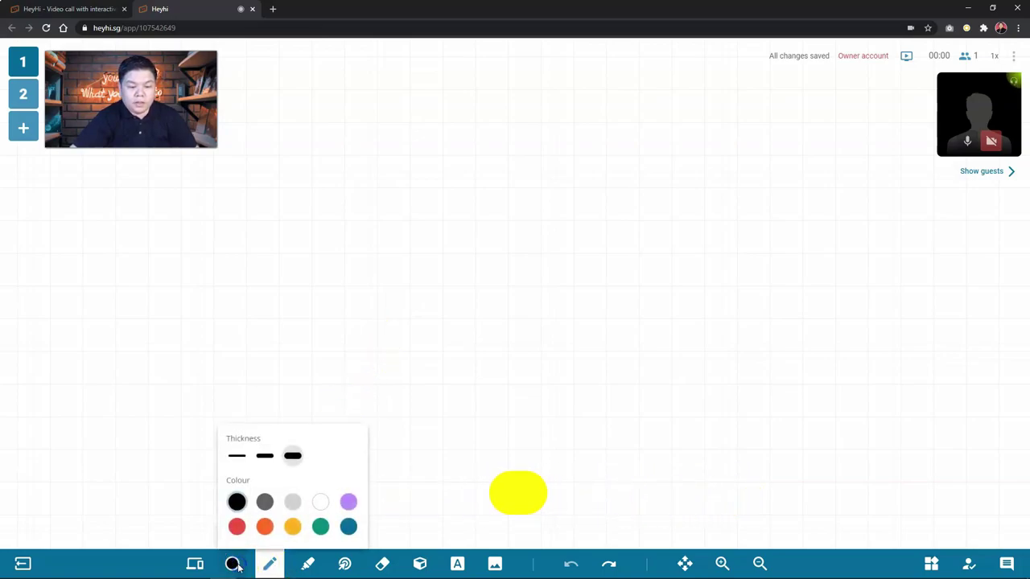
left_click(292, 457)
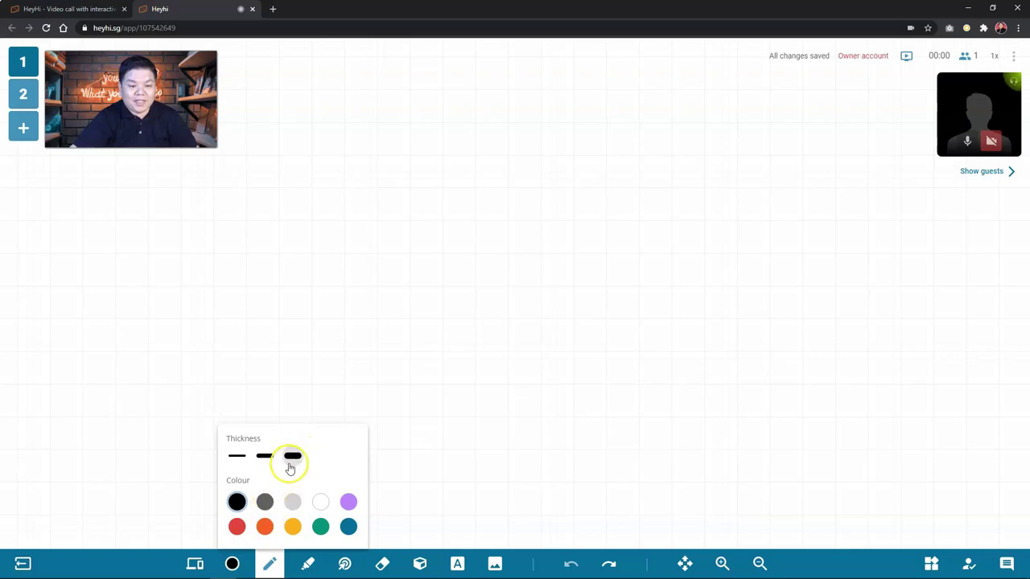
left_click(348, 527)
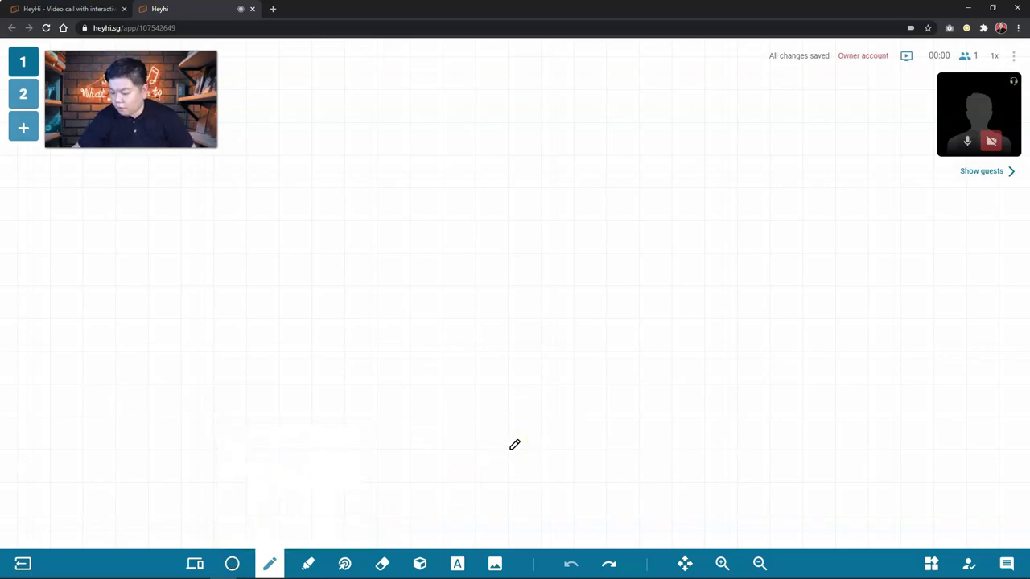
left_click_drag(276, 190, 291, 200)
left_click_drag(315, 187, 317, 199)
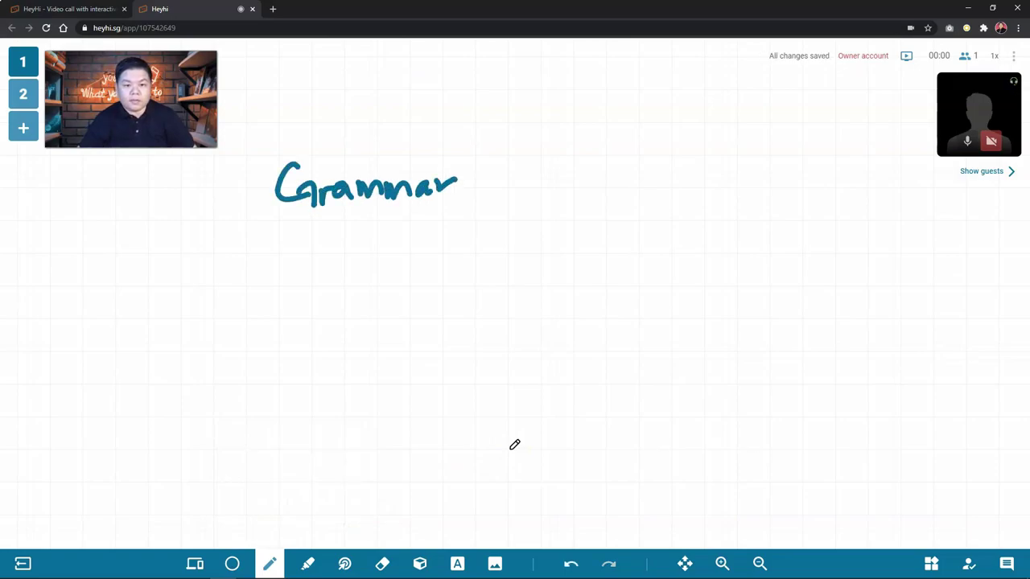
left_click_drag(296, 240, 460, 211)
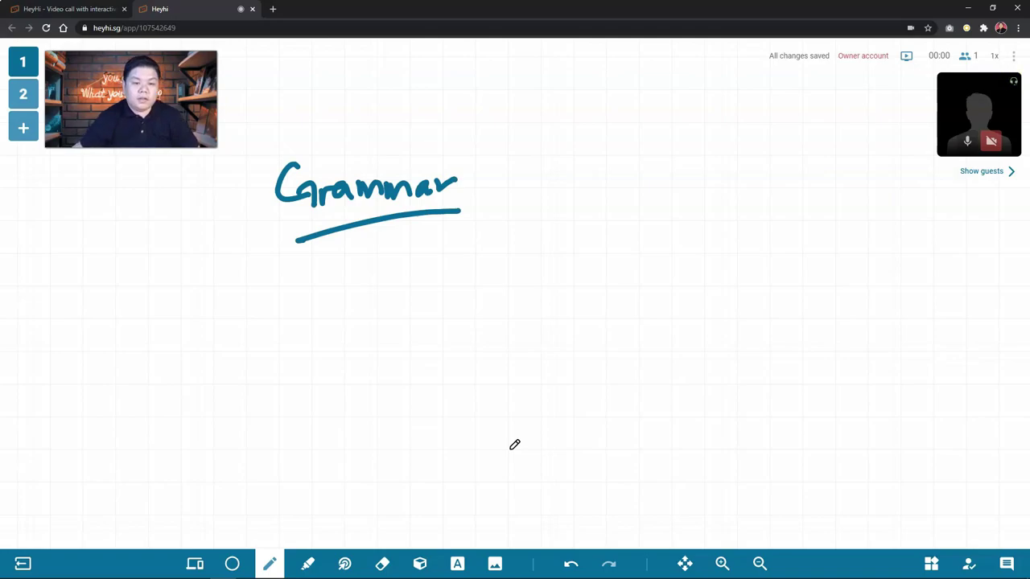
Highlight 'Grammar' in yellow, erase the underline's right end, and pan the board.
left_click(308, 564)
mouse_move(282, 208)
left_mouse_down()
mouse_move(398, 198)
mouse_move(402, 184)
mouse_move(447, 176)
left_mouse_up()
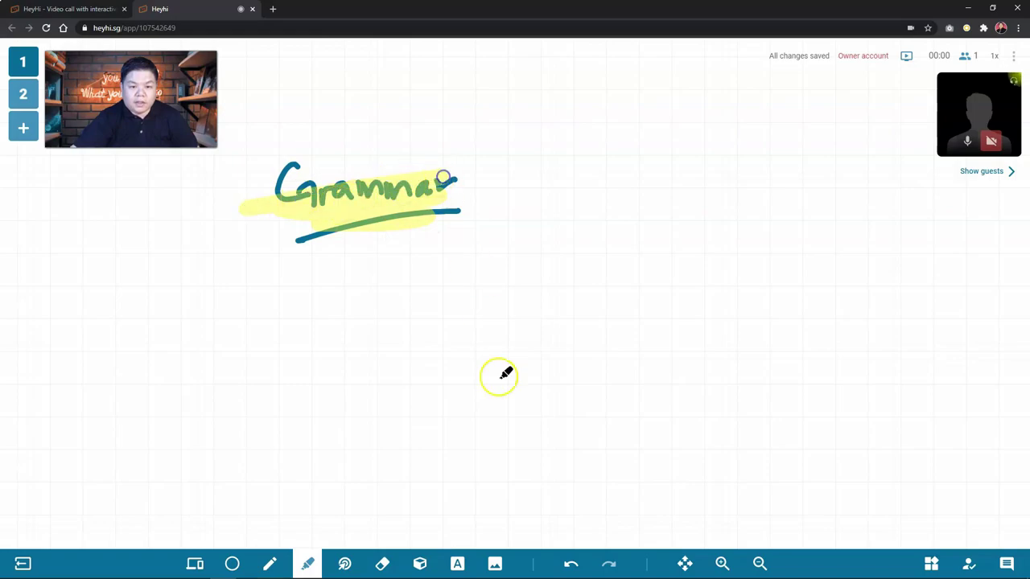
left_click(344, 564)
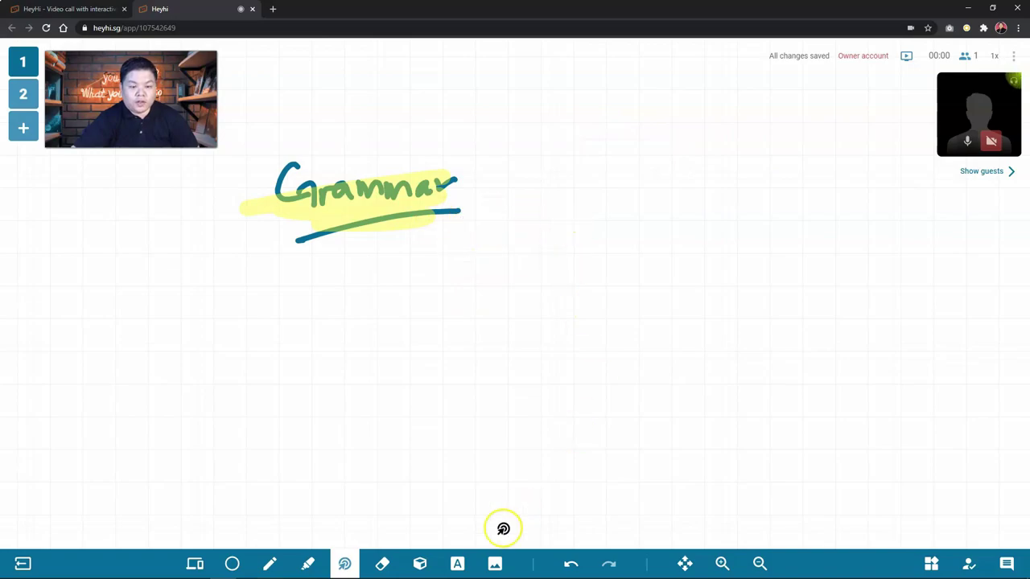
left_click(383, 565)
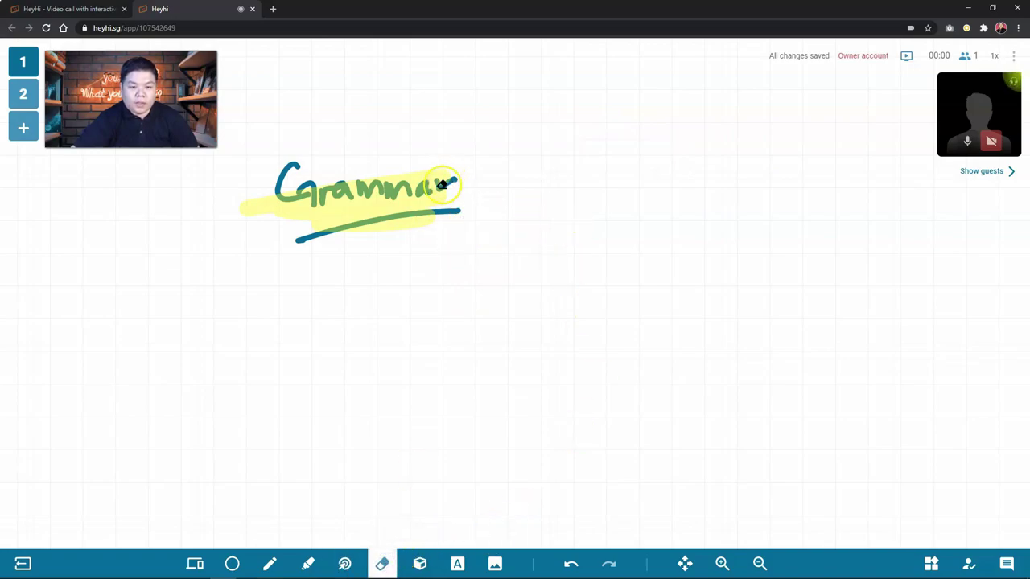
mouse_move(439, 211)
left_mouse_down()
mouse_move(394, 228)
mouse_move(466, 204)
left_mouse_up()
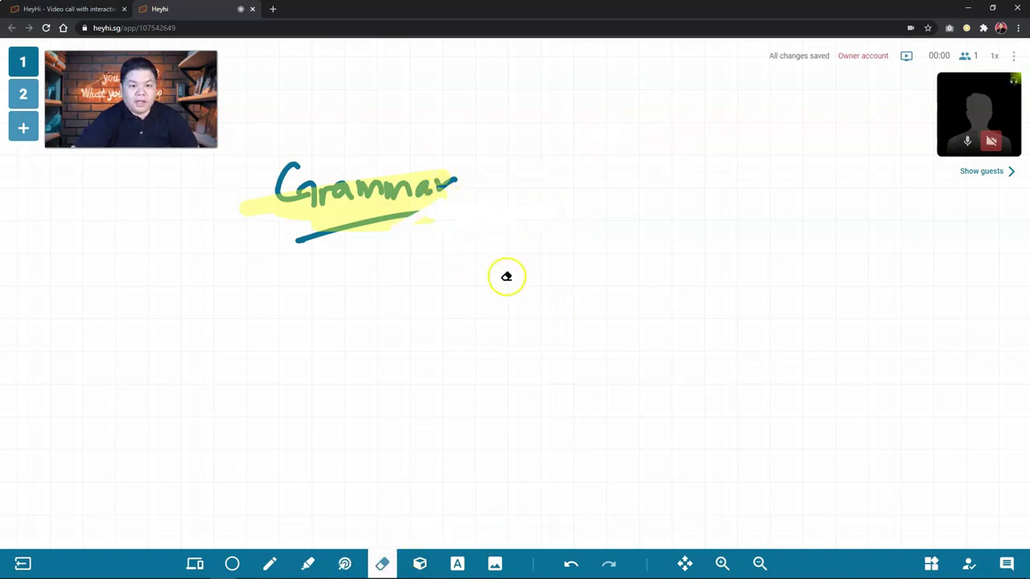
key("space")
left_click_drag(510, 393, 541, 415)
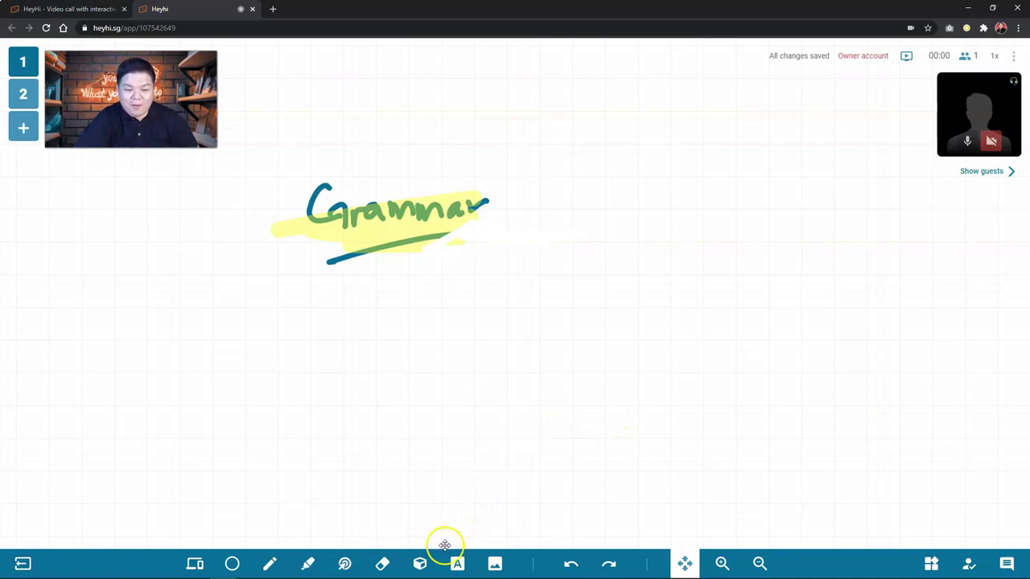
Draw a triangle right of 'Grammar' and place a duplicate below and to the right.
left_click(421, 564)
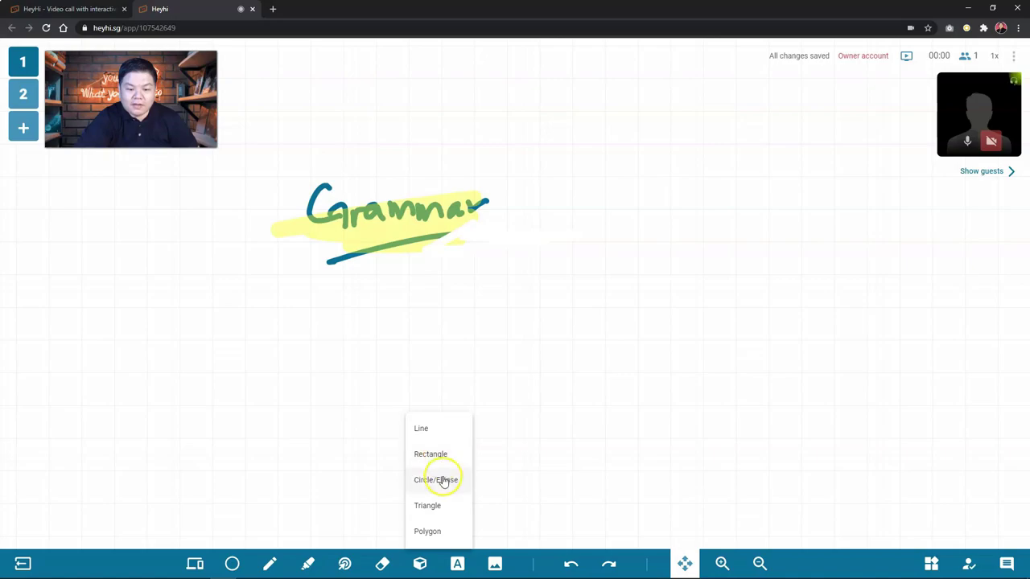
left_click(440, 504)
left_click_drag(510, 171, 639, 260)
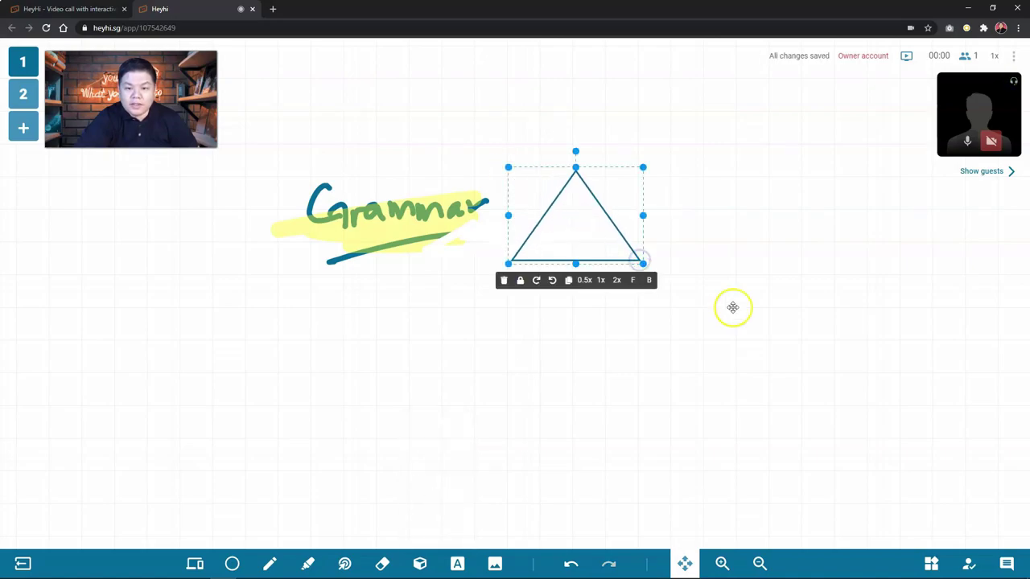
left_click(570, 283)
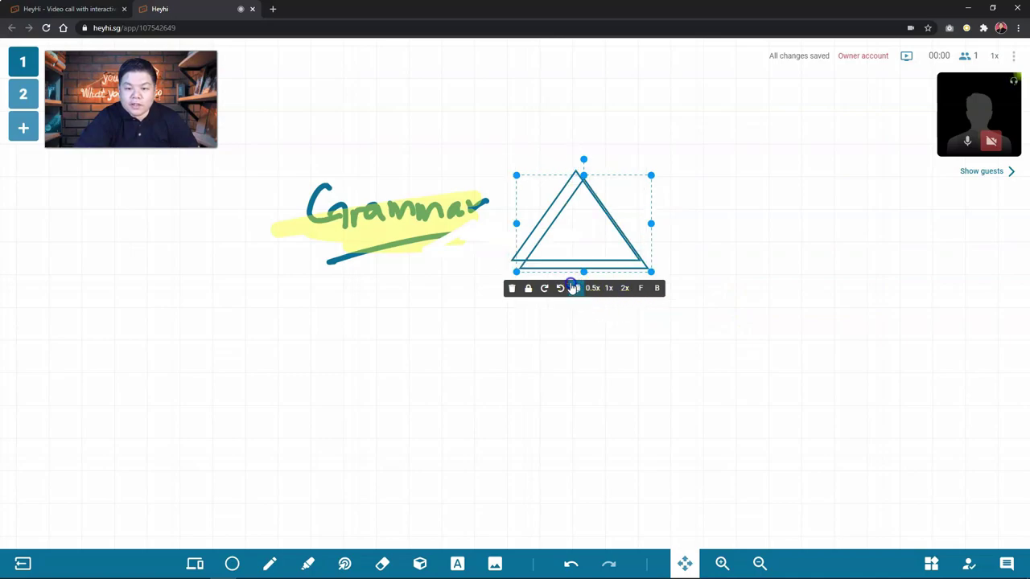
left_click_drag(589, 268, 642, 287)
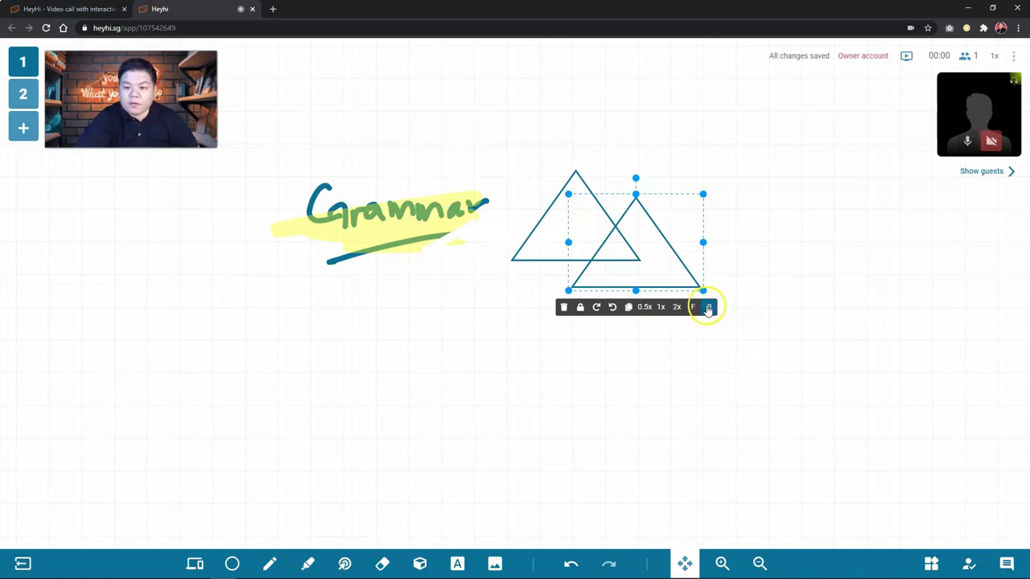
Reposition the left triangle, send it behind the writing, and lock it in place.
left_click_drag(534, 229, 536, 261)
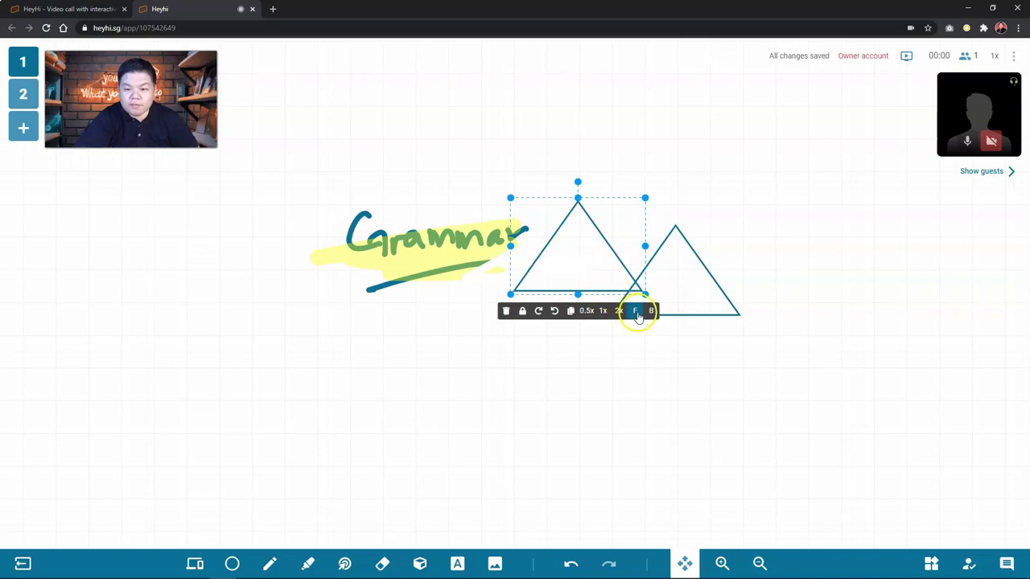
left_click_drag(628, 265, 502, 247)
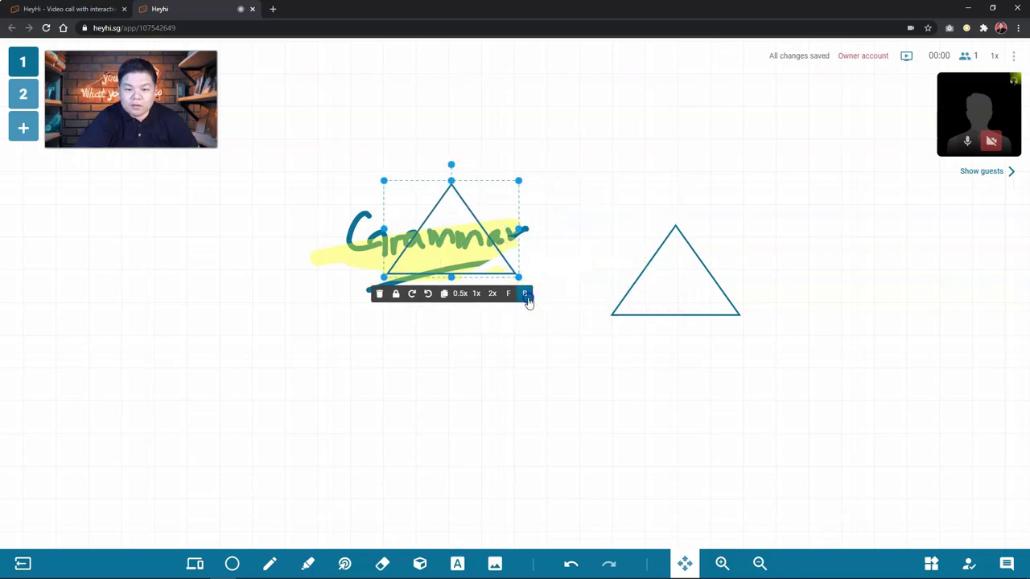
left_click(525, 294)
mouse_move(466, 207)
left_mouse_down()
mouse_move(569, 226)
mouse_move(572, 304)
left_mouse_up()
left_click(639, 274)
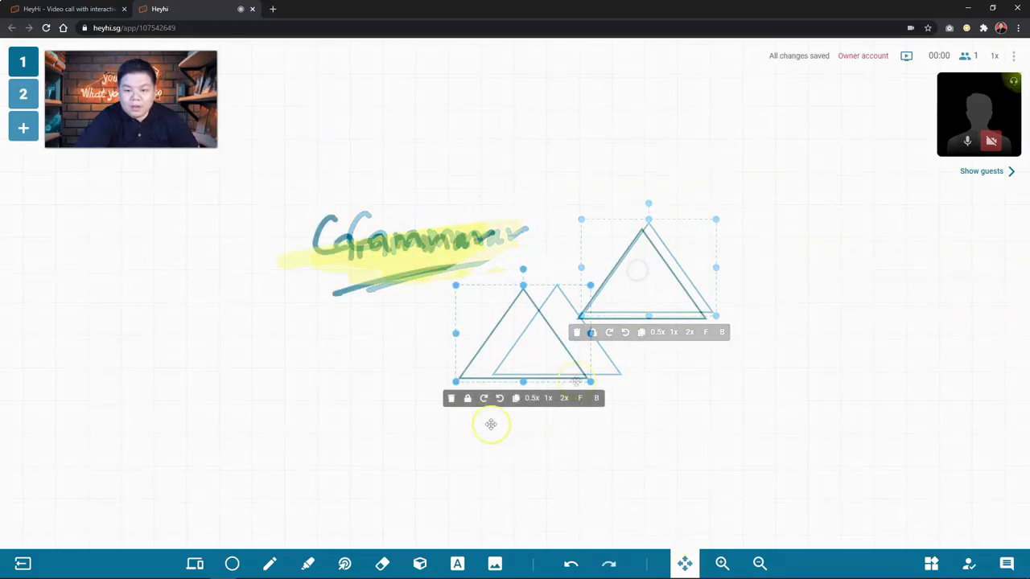
left_click(466, 400)
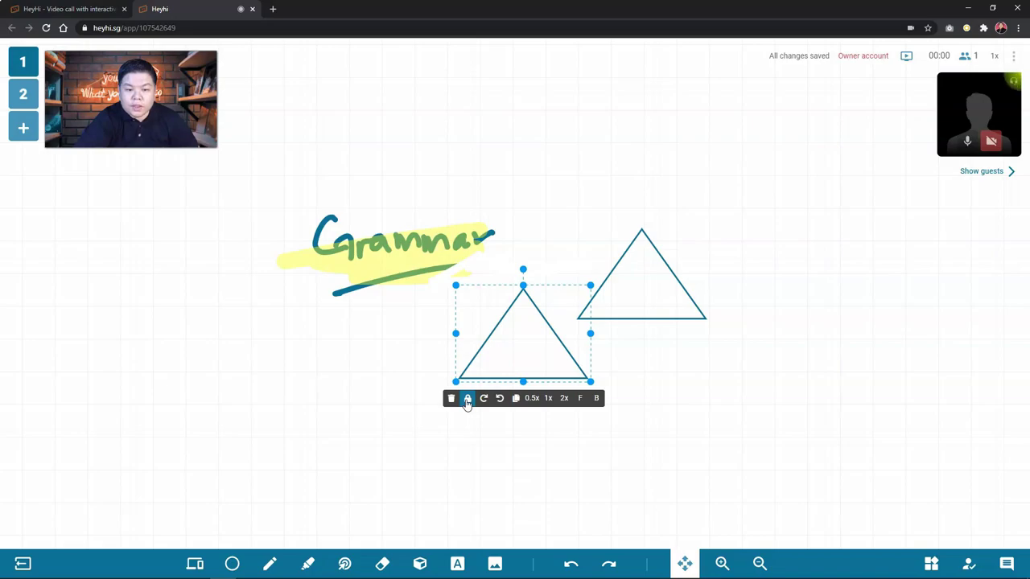
left_click(467, 400)
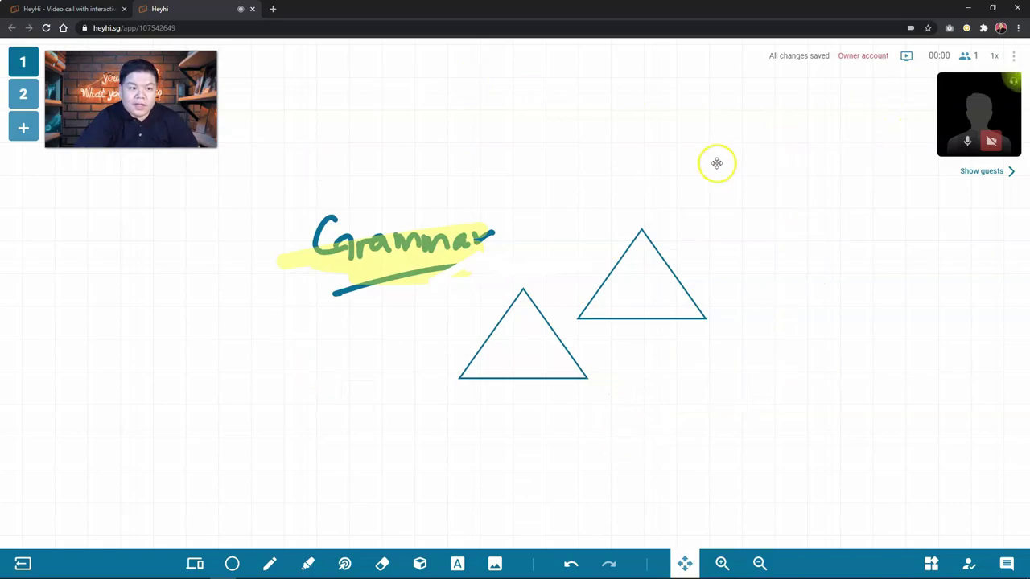
Clear everything off the board, confirming with YES.
left_click(1017, 58)
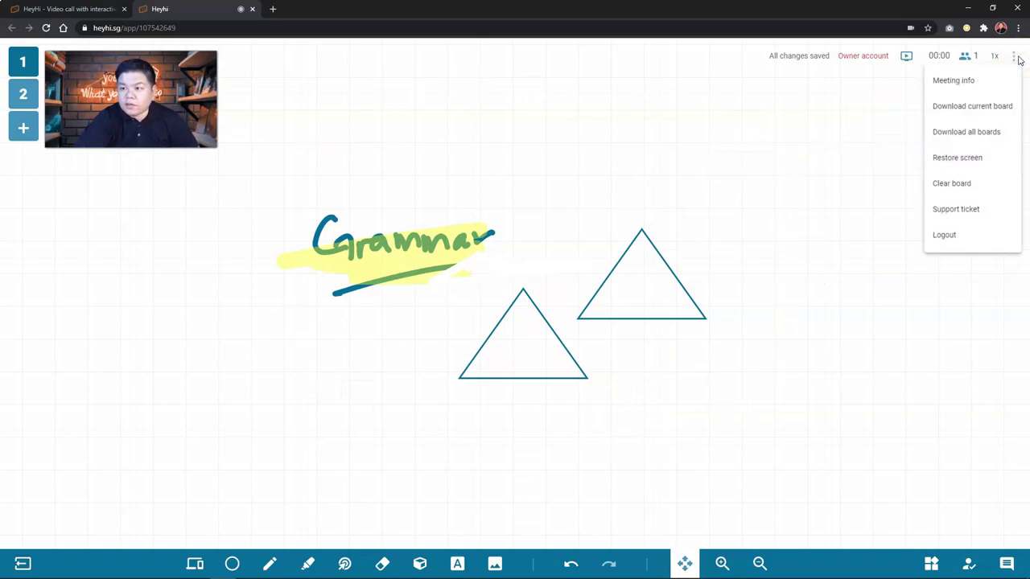
left_click(953, 185)
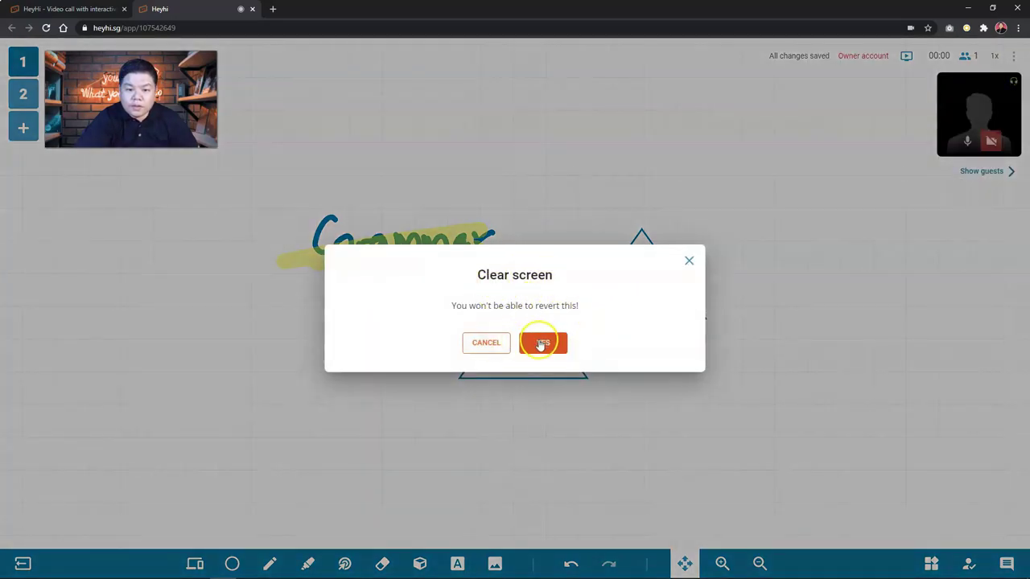
left_click(541, 345)
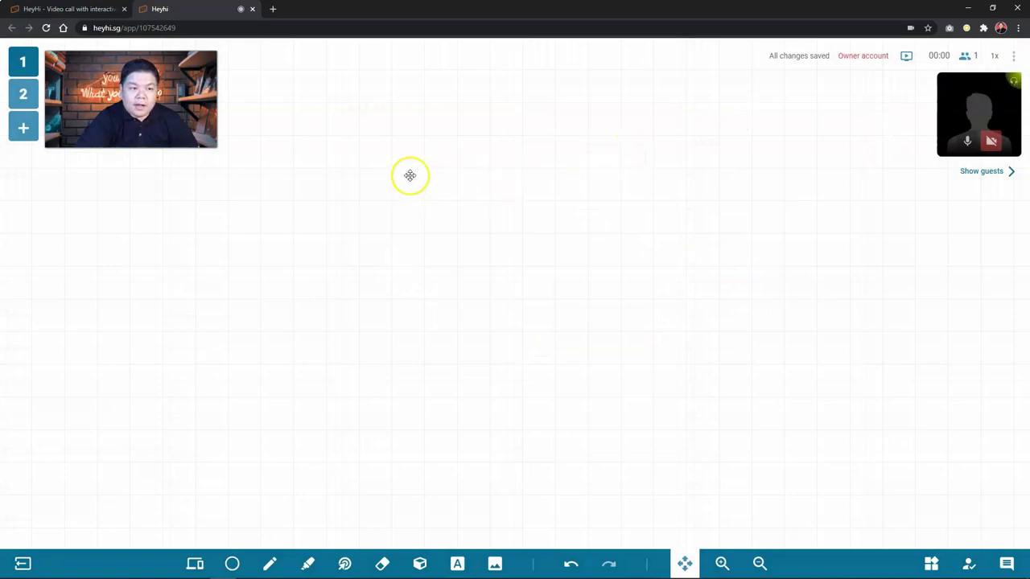
Download all boards as image files.
left_click(1012, 58)
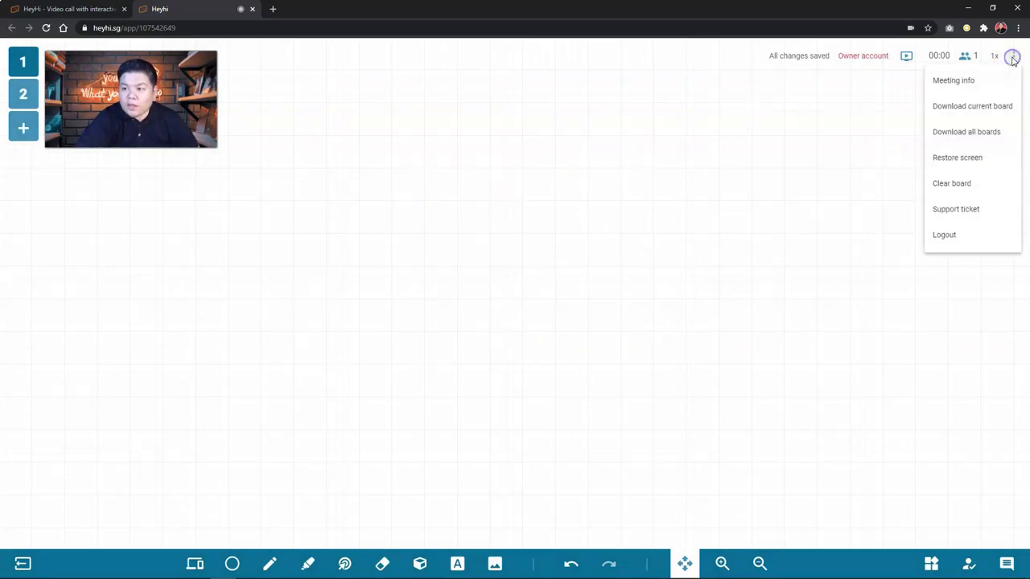
left_click(975, 114)
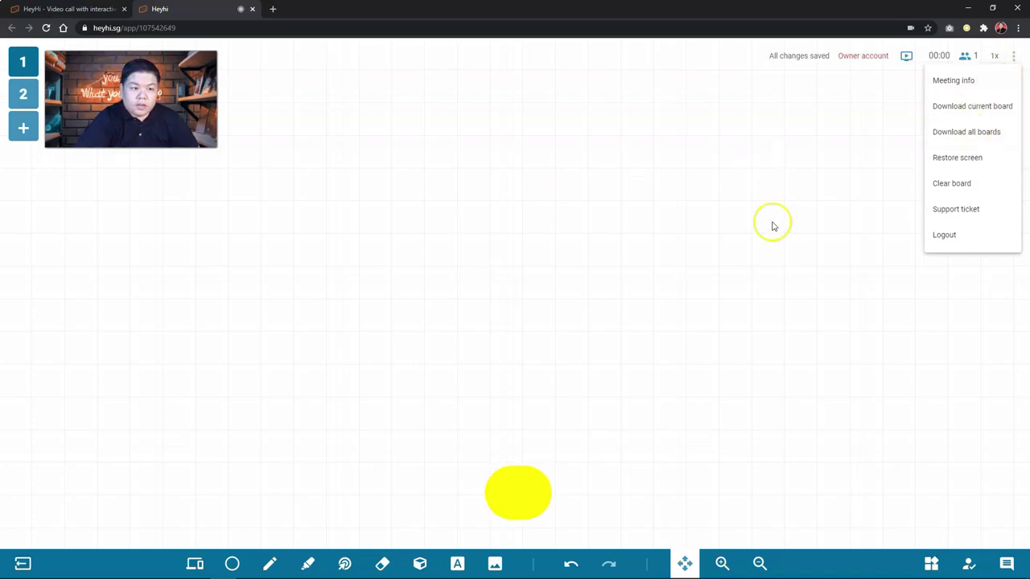
left_click(977, 132)
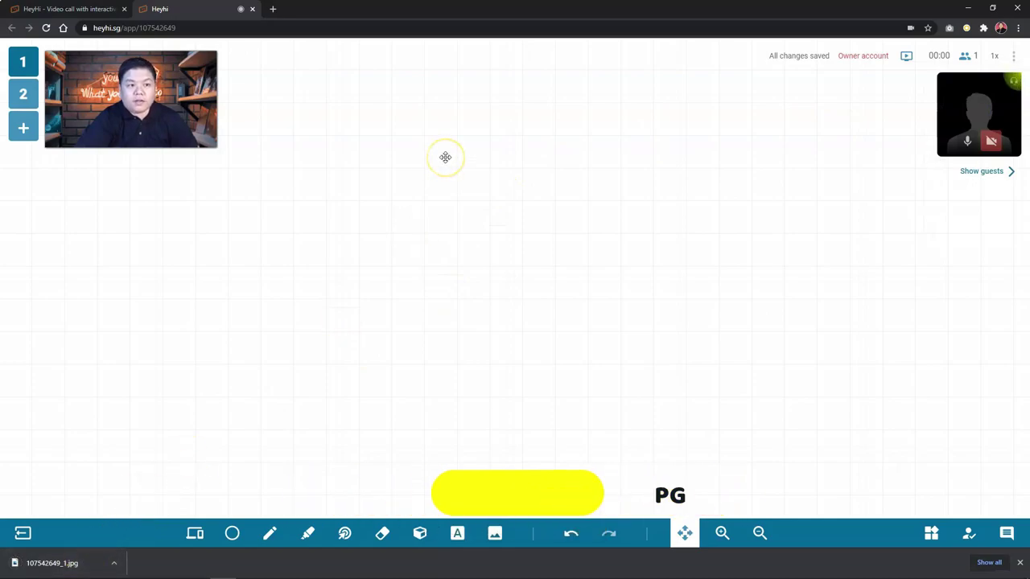
Show all guests' video tiles and open the Guests panel, cancelling the Invite Guest form.
left_click(977, 173)
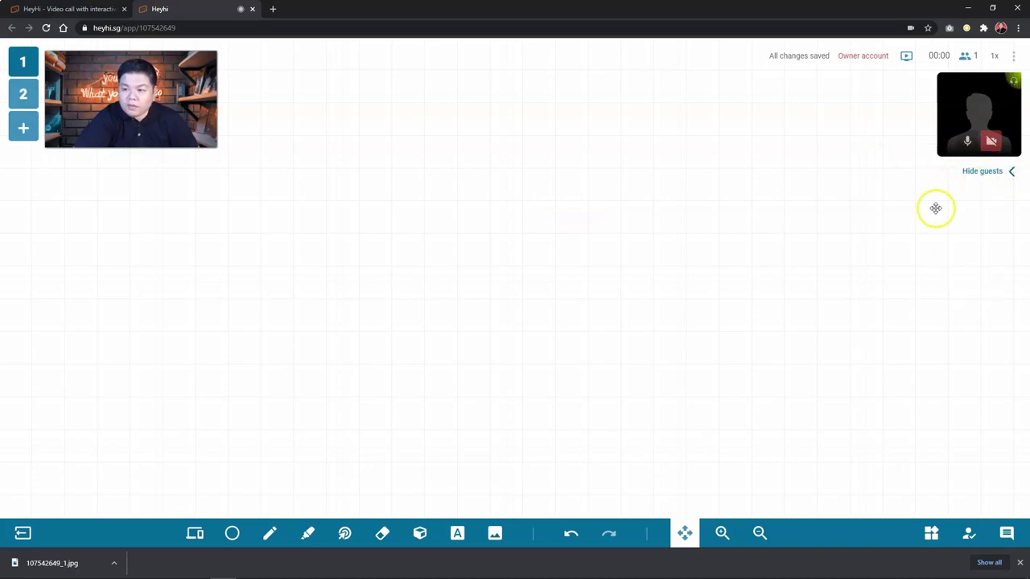
left_click(969, 533)
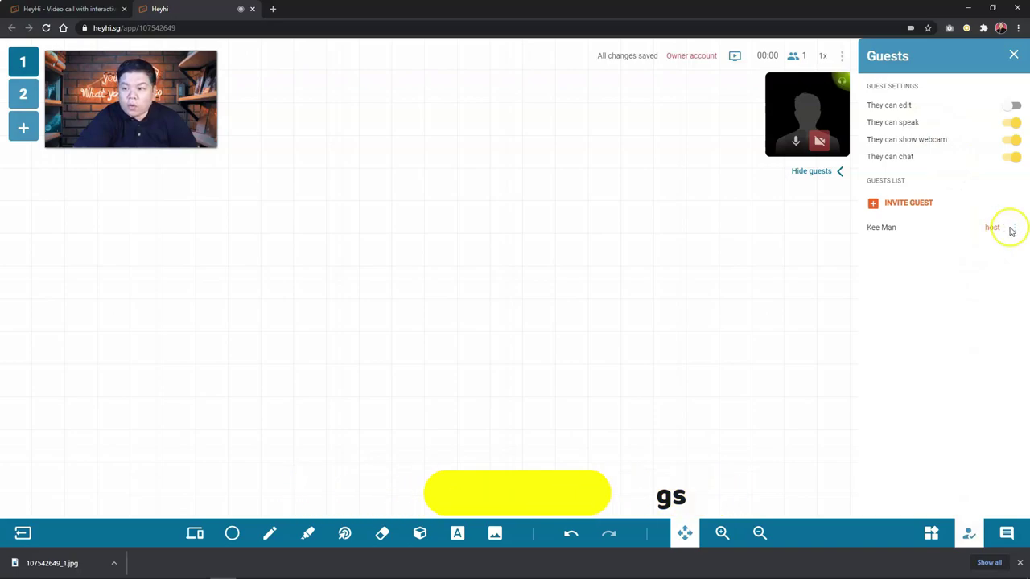
left_click(905, 206)
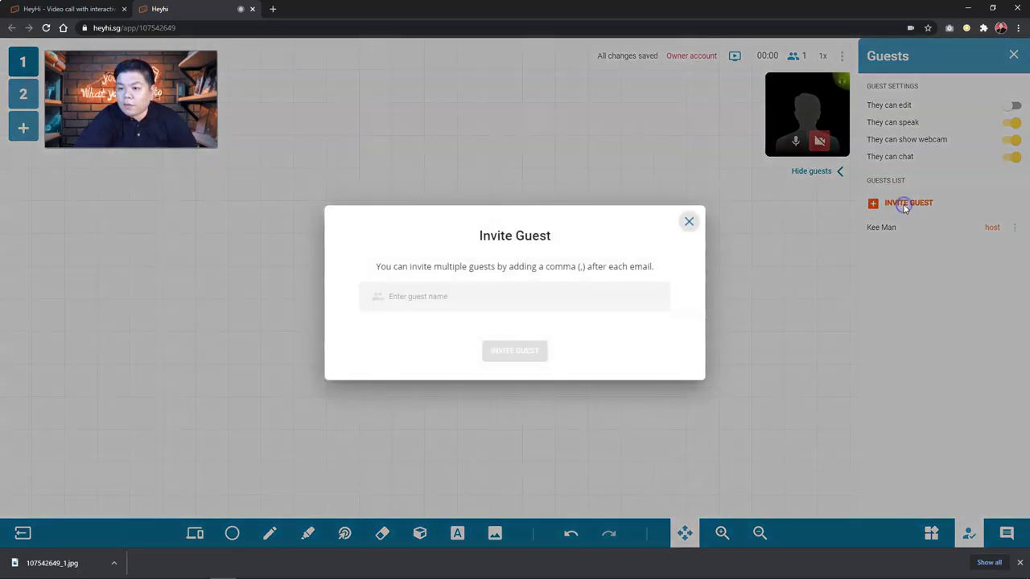
left_click(773, 274)
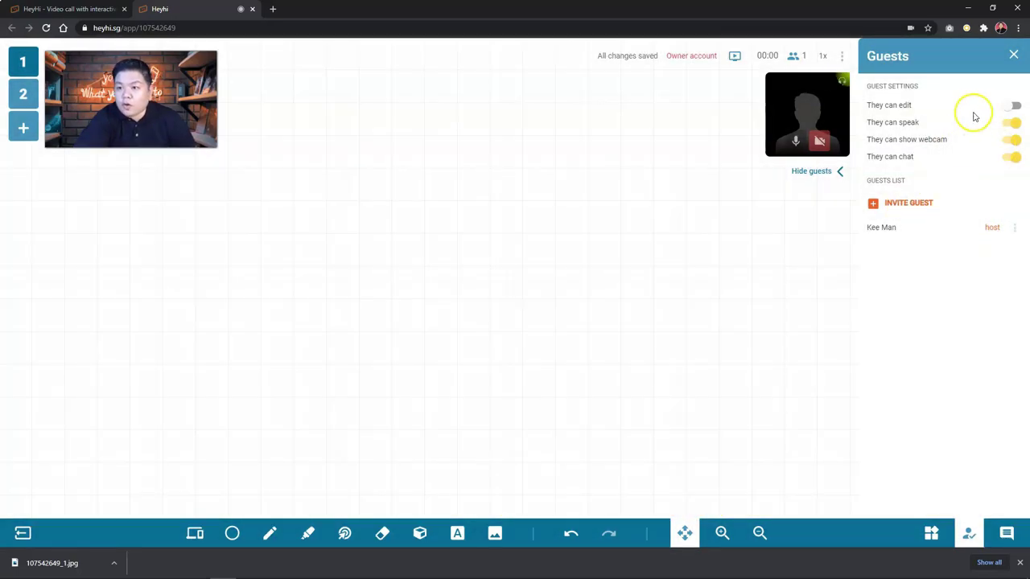
Stop guests from editing the board while keeping their speaking permission.
left_click(1011, 107)
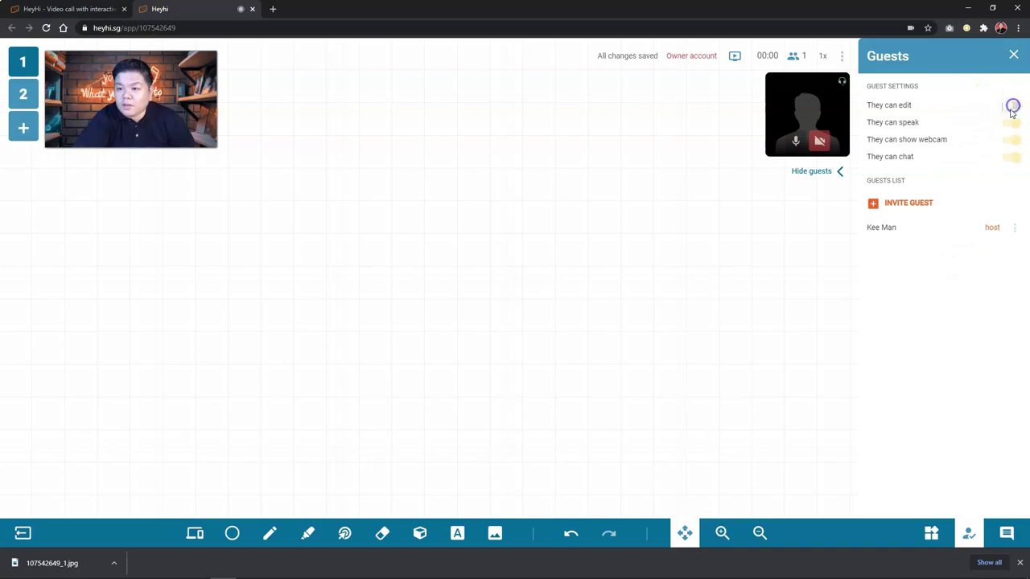
left_click(1013, 125)
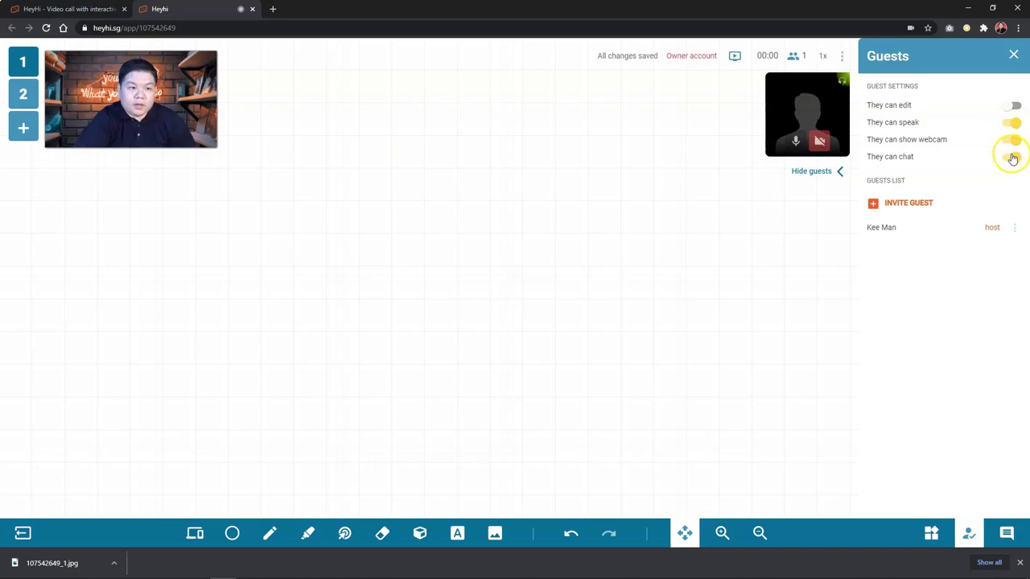
left_click(1013, 54)
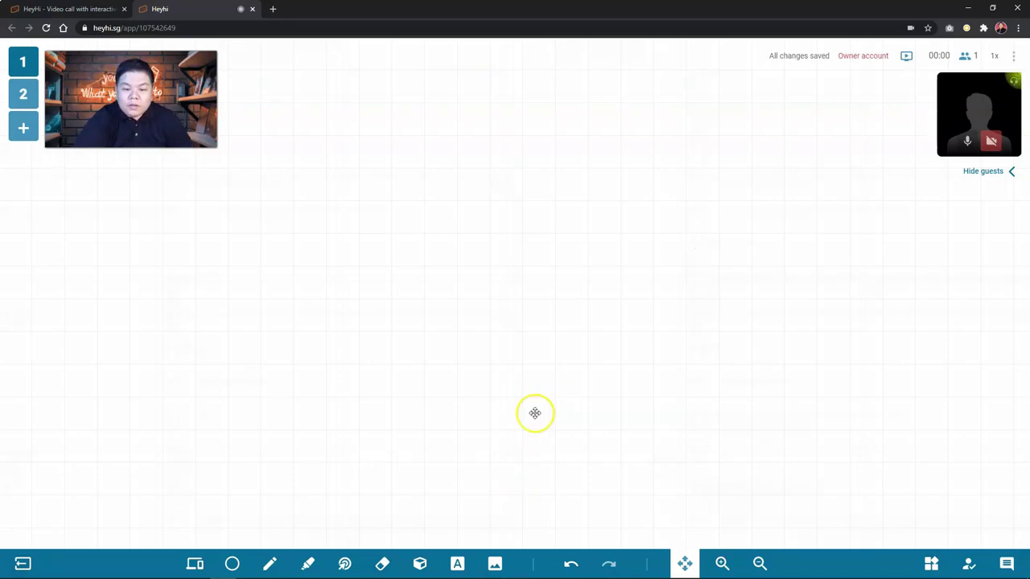
Insert the rainy street illustration image onto the board.
left_click(496, 563)
left_click(515, 506)
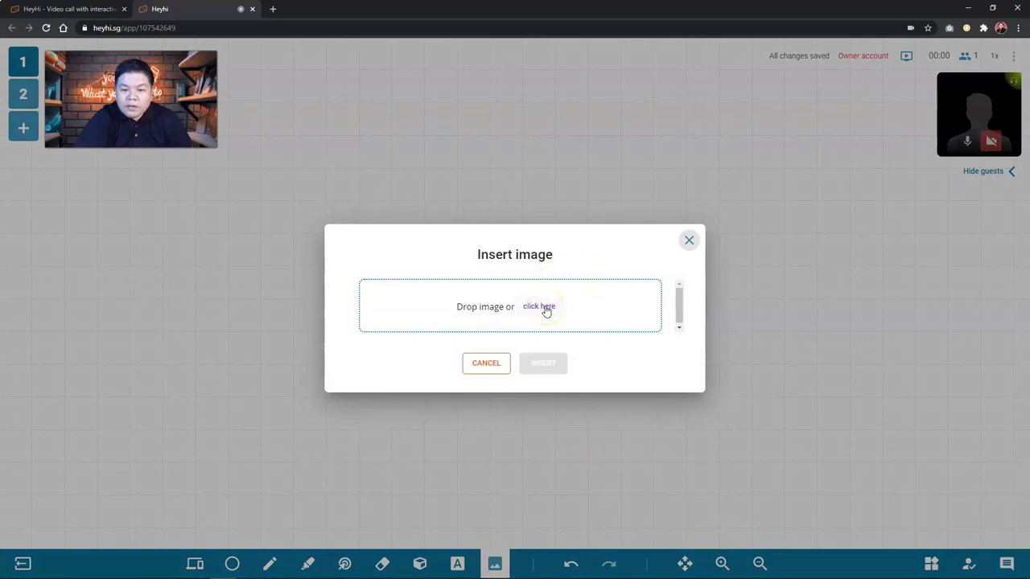
left_click_drag(1029, 451, 522, 319)
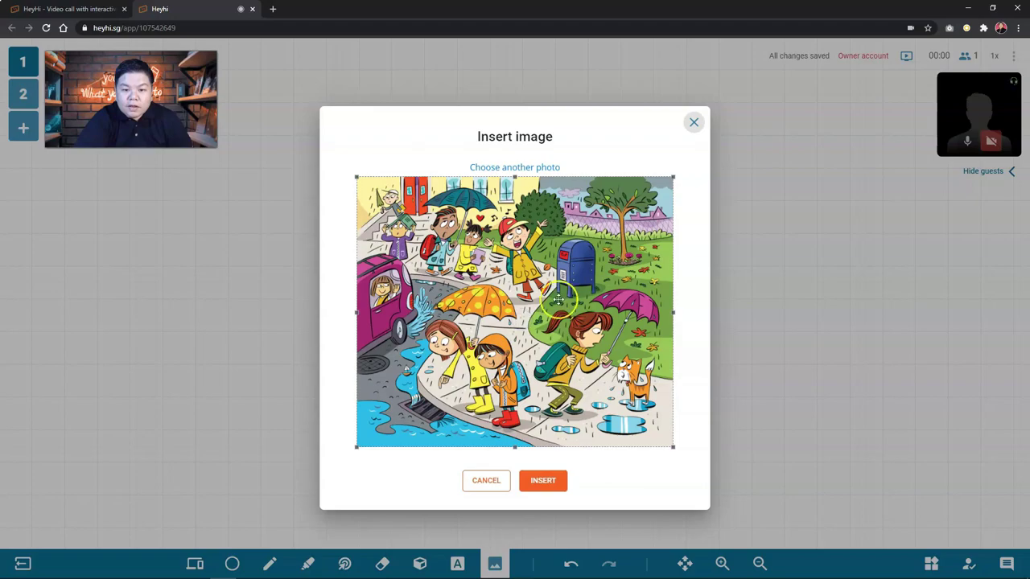
left_click(544, 480)
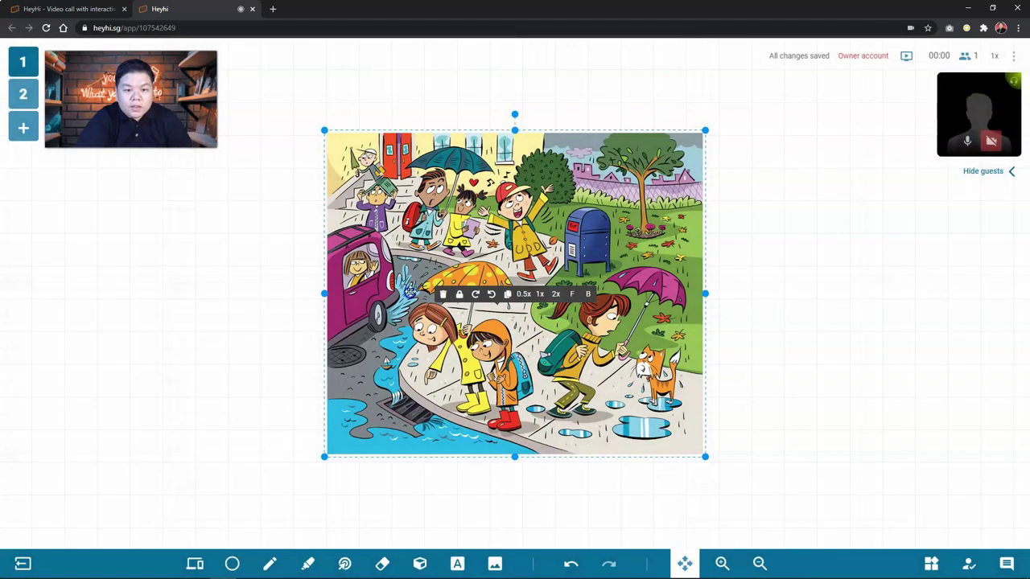
Move the illustration toward the upper left and bring up the PDF document upload.
left_click_drag(408, 294, 269, 258)
left_click(694, 267)
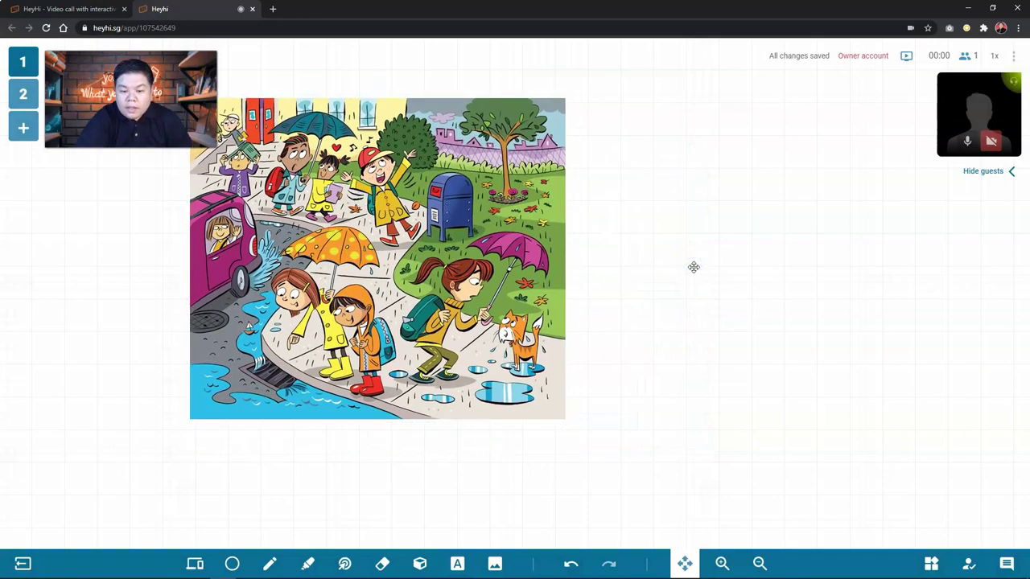
left_click(495, 563)
left_click(511, 531)
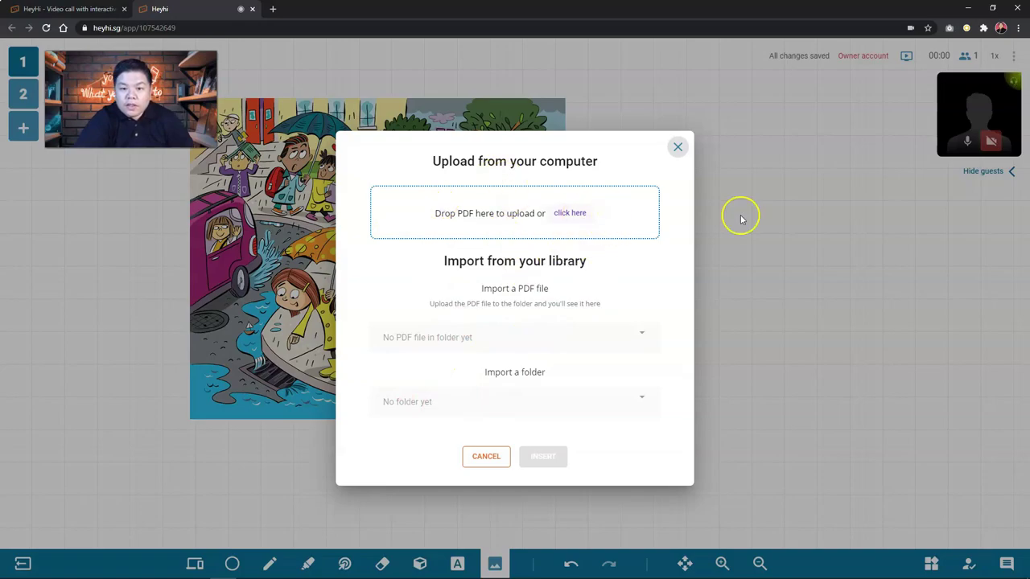
Upload the passive-voice PDF worksheet and select only its first page for import.
left_click_drag(1029, 241, 450, 210)
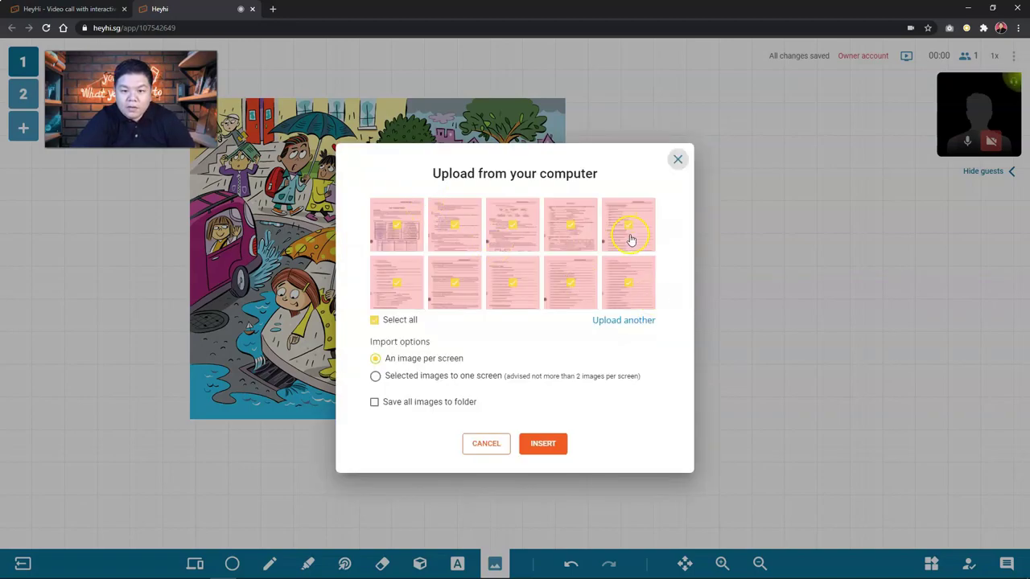
left_click(419, 240)
left_click(472, 231)
left_click(519, 226)
left_click(586, 234)
left_click(627, 242)
left_click(625, 284)
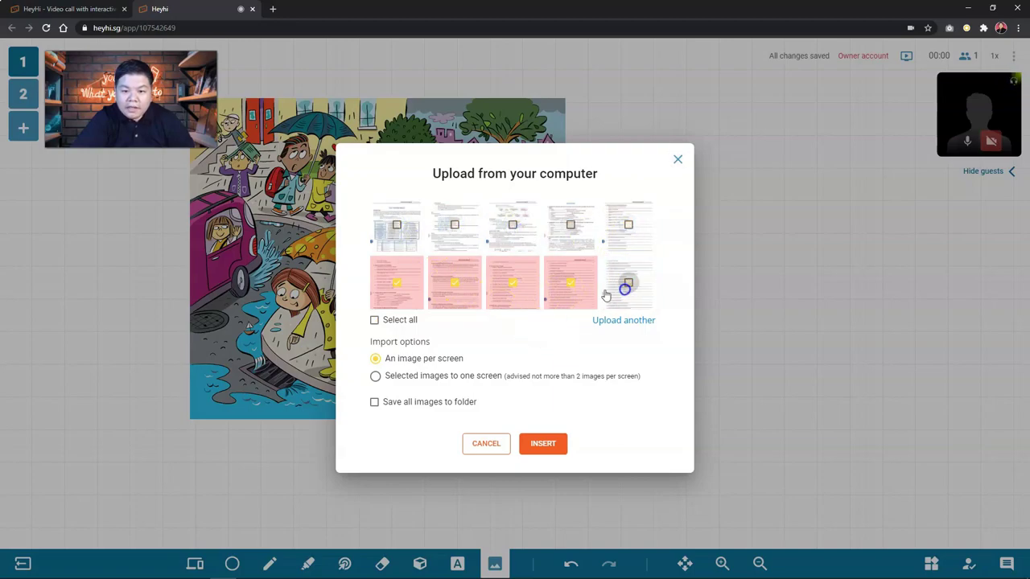
left_click(571, 287)
left_click(490, 290)
left_click(472, 292)
left_click(404, 288)
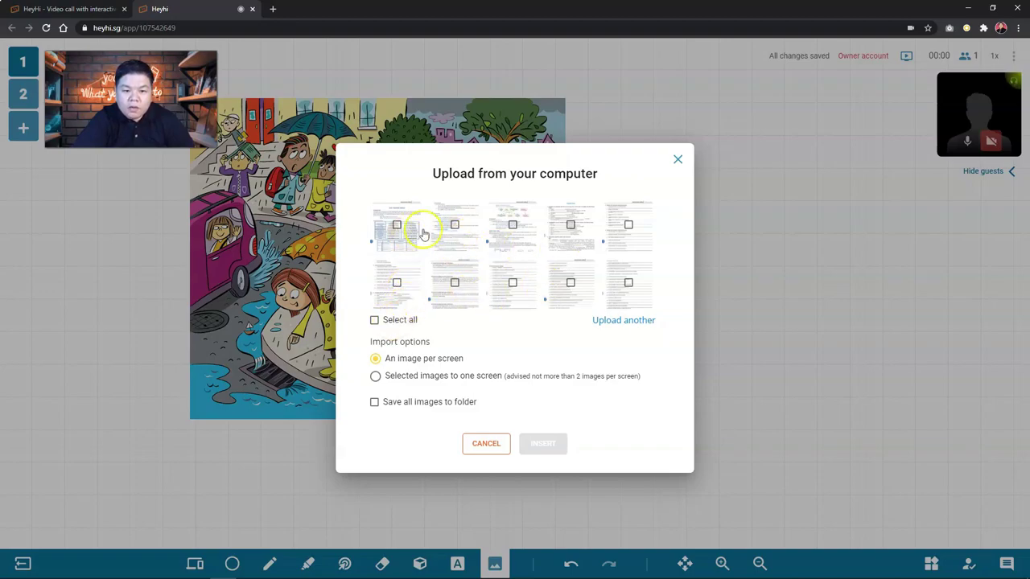
left_click(390, 231)
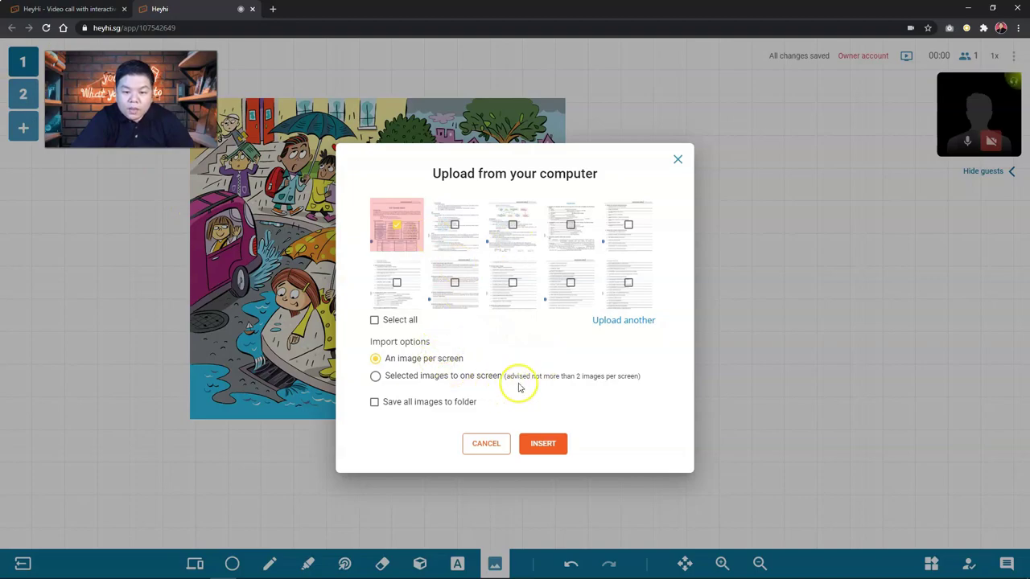
Save the page images to new folder 'the-passive-voice1' and insert the worksheet onto the board.
left_click(420, 385)
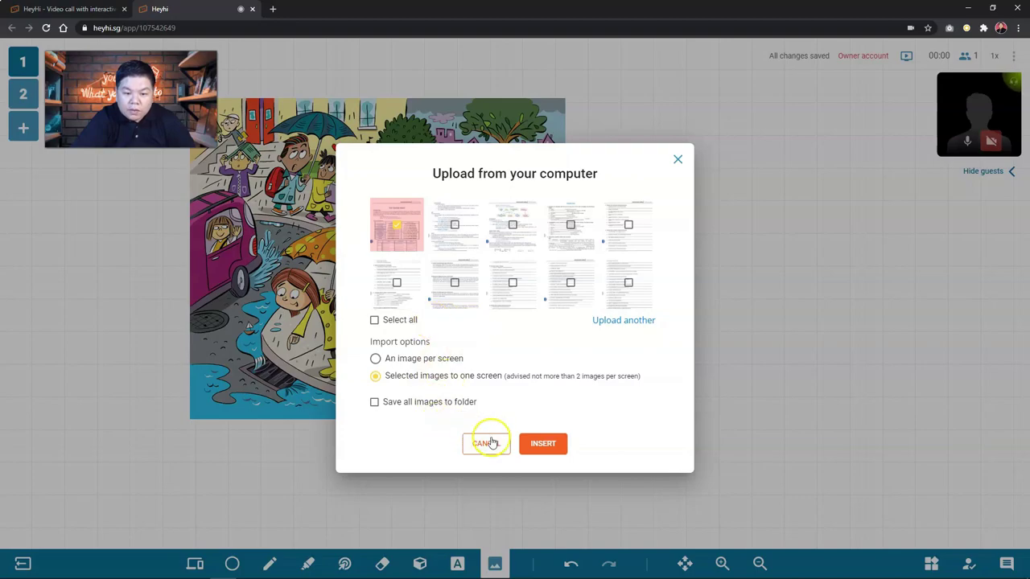
left_click(449, 408)
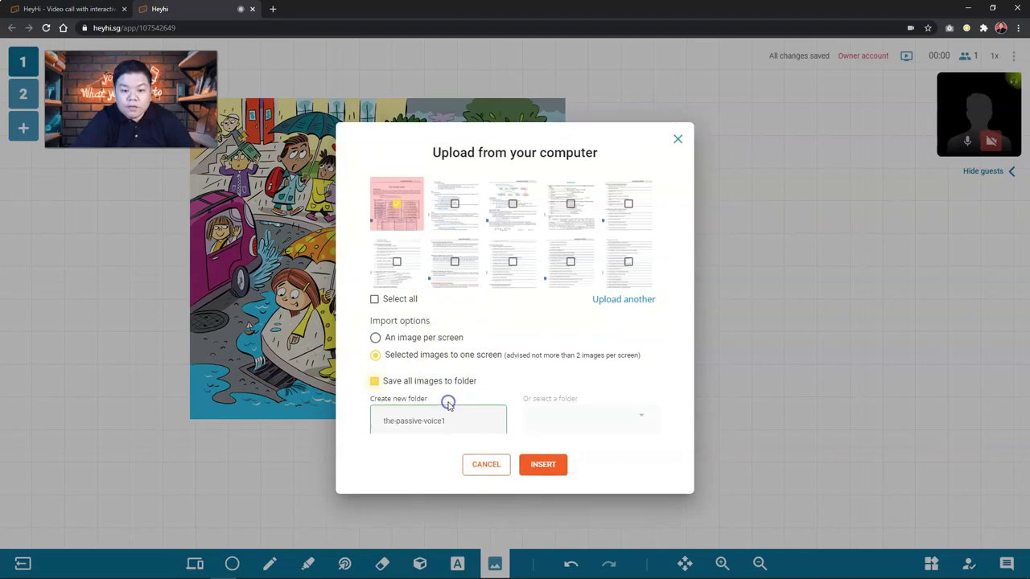
left_click(558, 412)
left_click(443, 401)
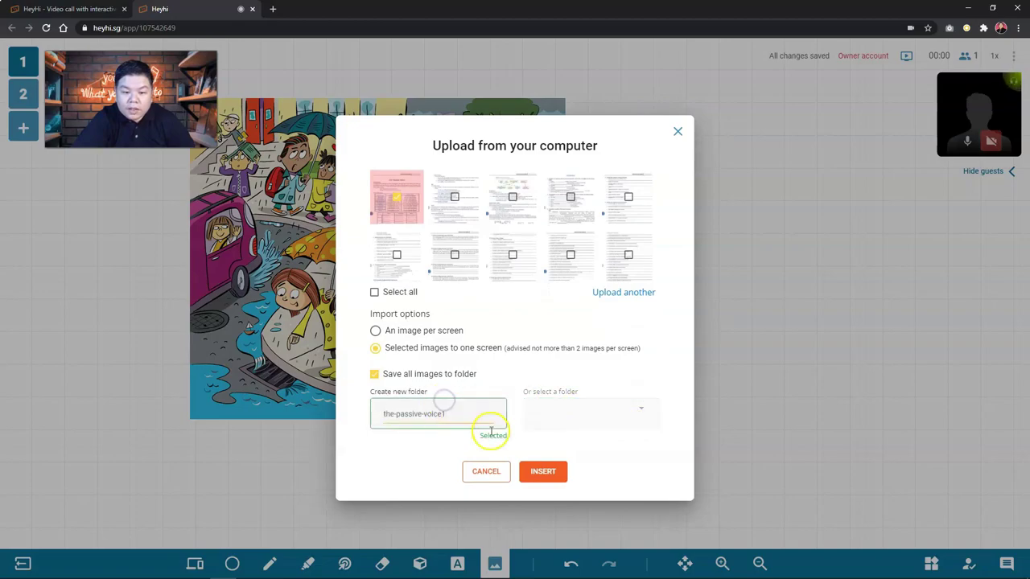
left_click(543, 472)
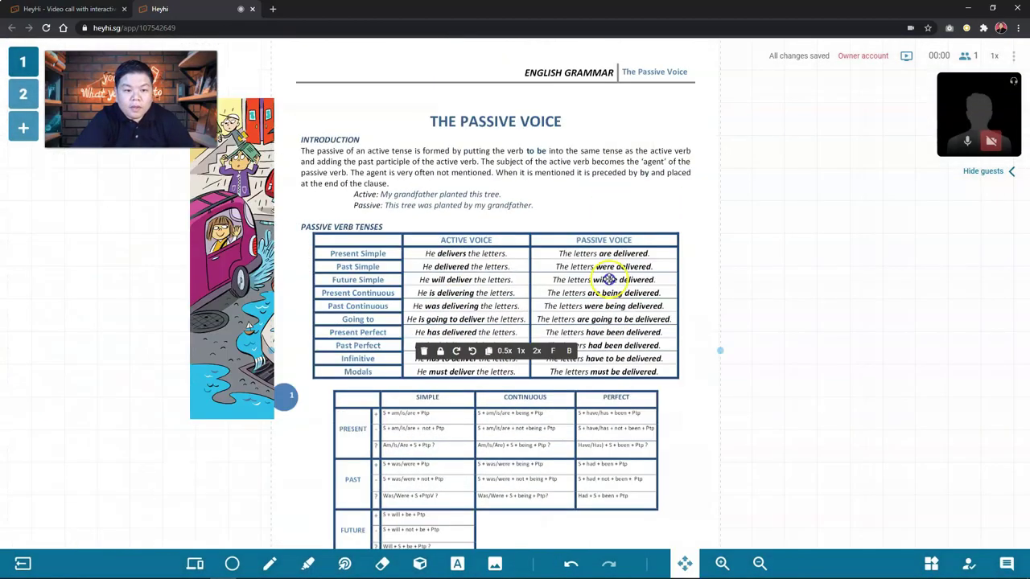
Shrink the worksheet and place it right of the street illustration, shifting the illustration left.
mouse_move(759, 126)
left_mouse_down()
mouse_move(658, 295)
mouse_move(740, 124)
left_mouse_up()
left_click(947, 427)
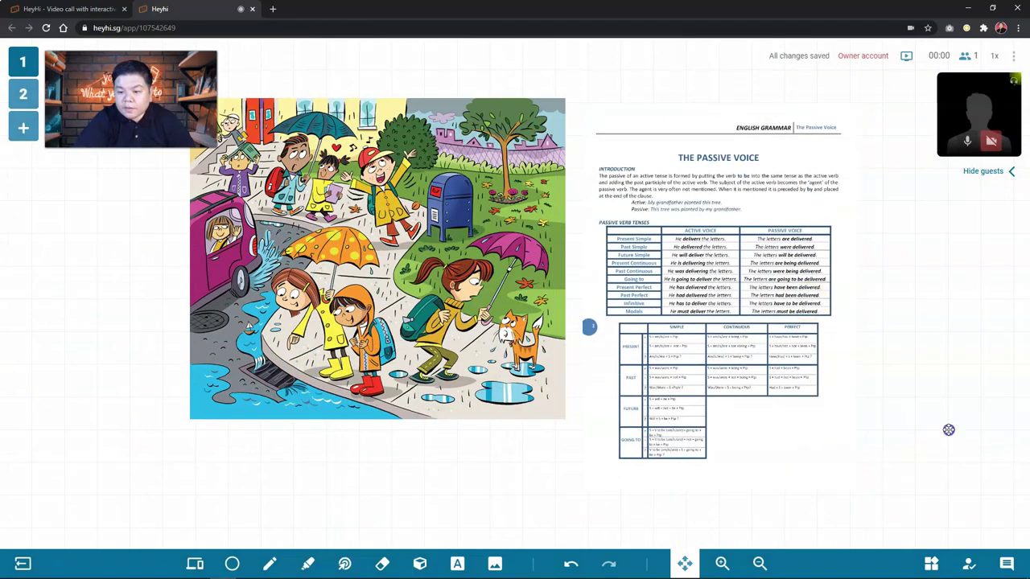
left_click_drag(448, 254, 385, 264)
left_click_drag(665, 221, 606, 205)
left_click_drag(821, 217, 894, 226)
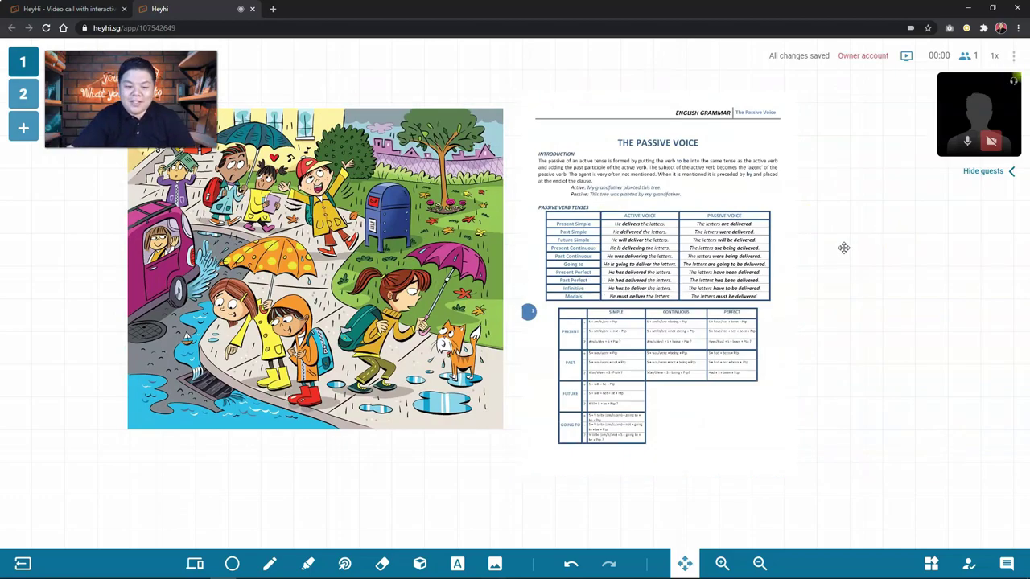
left_click_drag(636, 198, 669, 185)
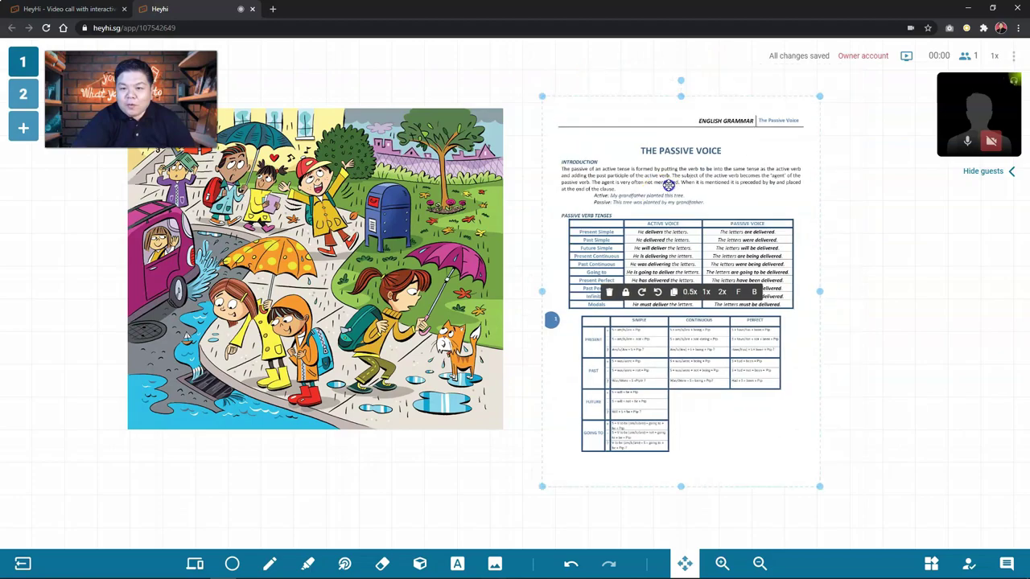
With the pen, circle the boy's yellow coat, the girl's backpack and the spot near the cat.
left_click(271, 566)
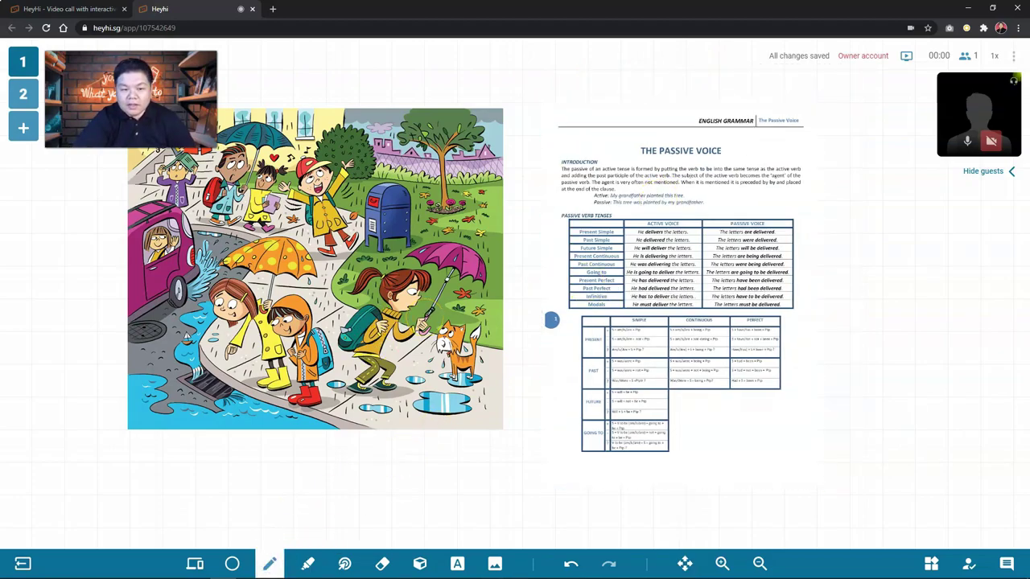
mouse_move(322, 219)
left_mouse_down()
mouse_move(356, 256)
mouse_move(337, 225)
mouse_move(345, 259)
left_mouse_up()
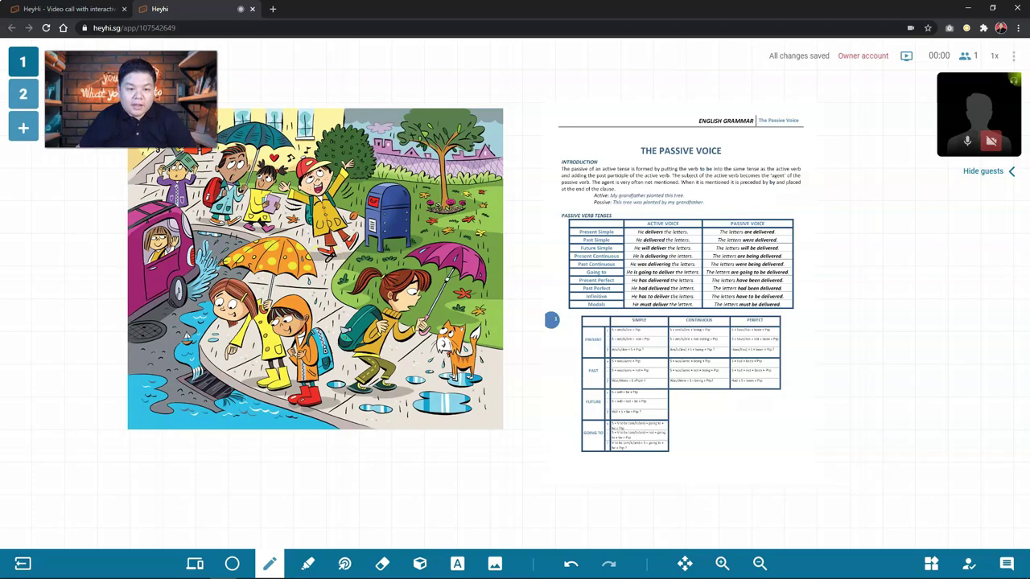
mouse_move(346, 206)
left_mouse_down()
mouse_move(280, 250)
mouse_move(354, 211)
left_mouse_up()
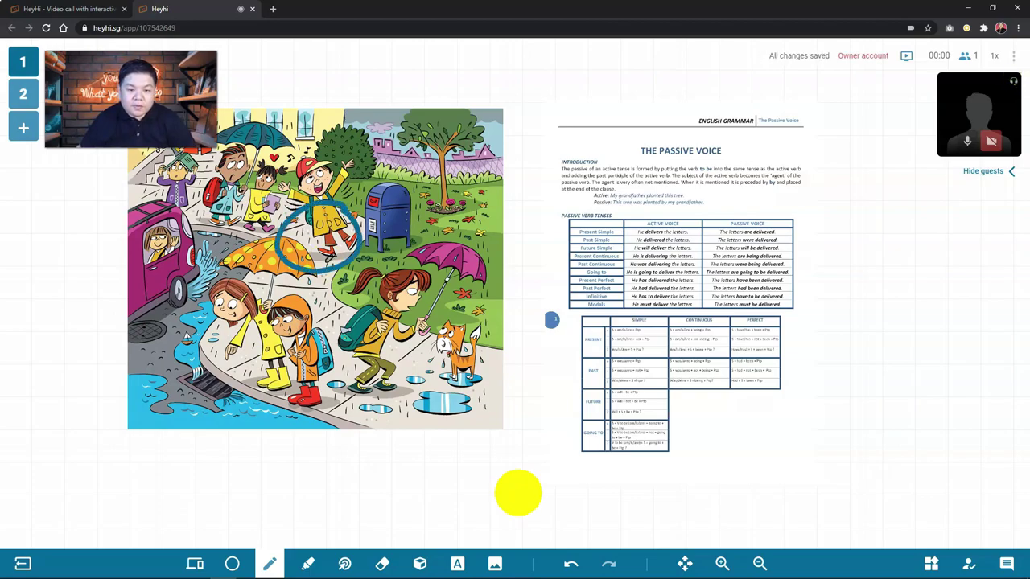
mouse_move(322, 316)
left_mouse_down()
mouse_move(283, 362)
mouse_move(369, 336)
left_mouse_up()
left_click_drag(435, 320, 439, 324)
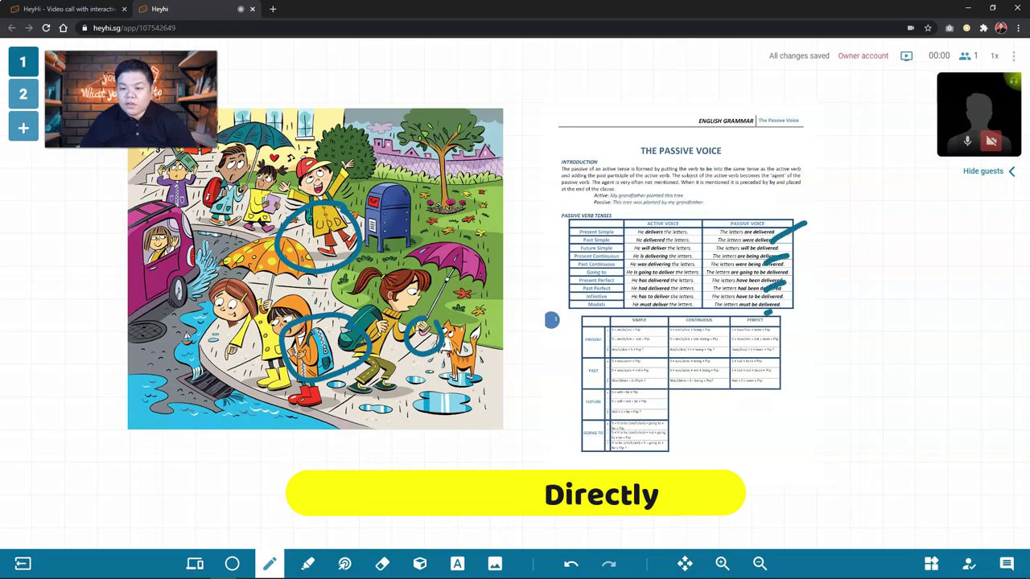
Circle the Past Simple formulas, strike through the introduction text, then pick the highlighter.
left_click_drag(643, 343, 668, 338)
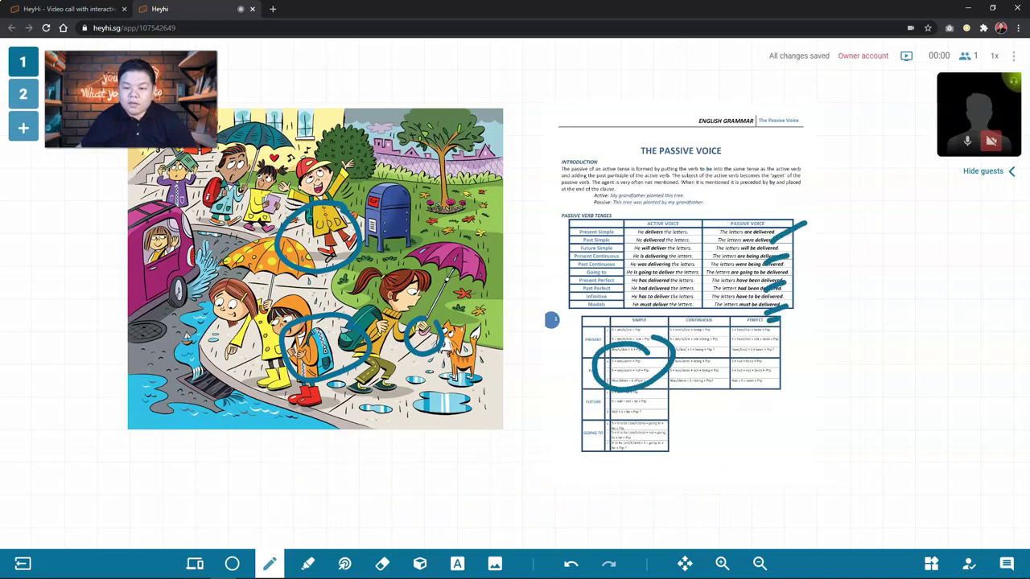
left_click_drag(583, 167, 690, 190)
left_click(307, 563)
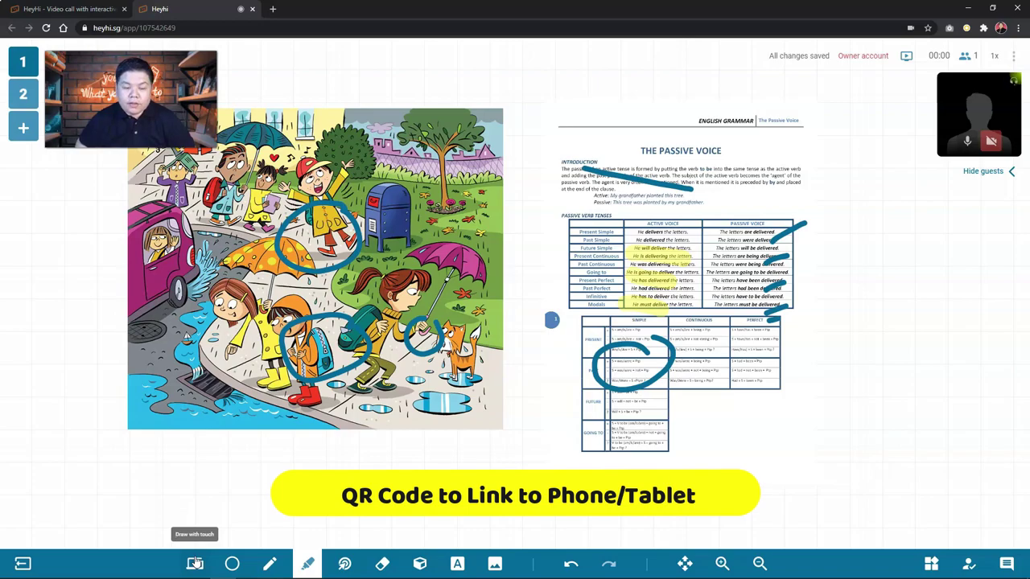
Link a phone as a drawing pad via QR code, draw with it, and close the dialog.
left_click(195, 563)
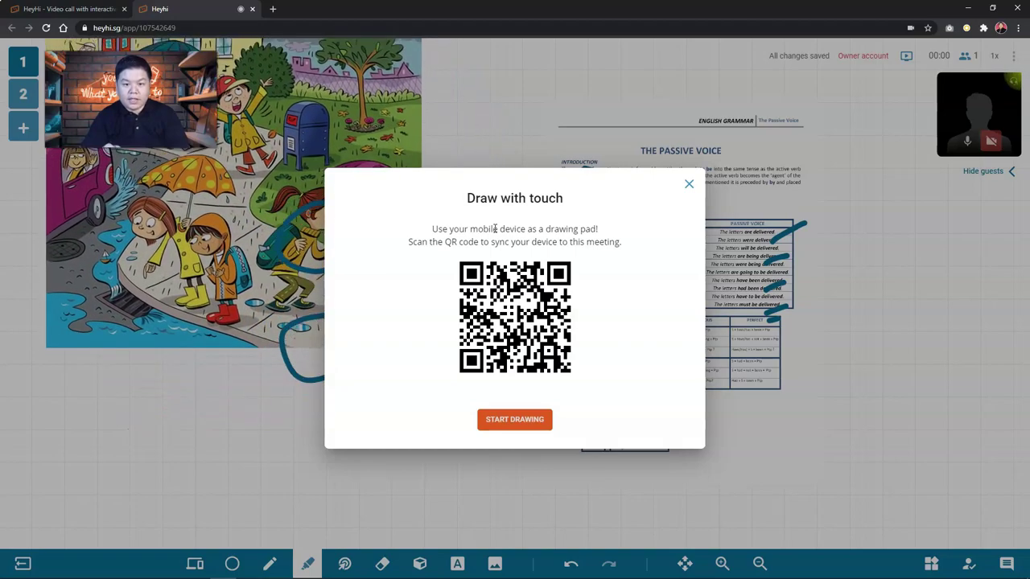
left_click(689, 184)
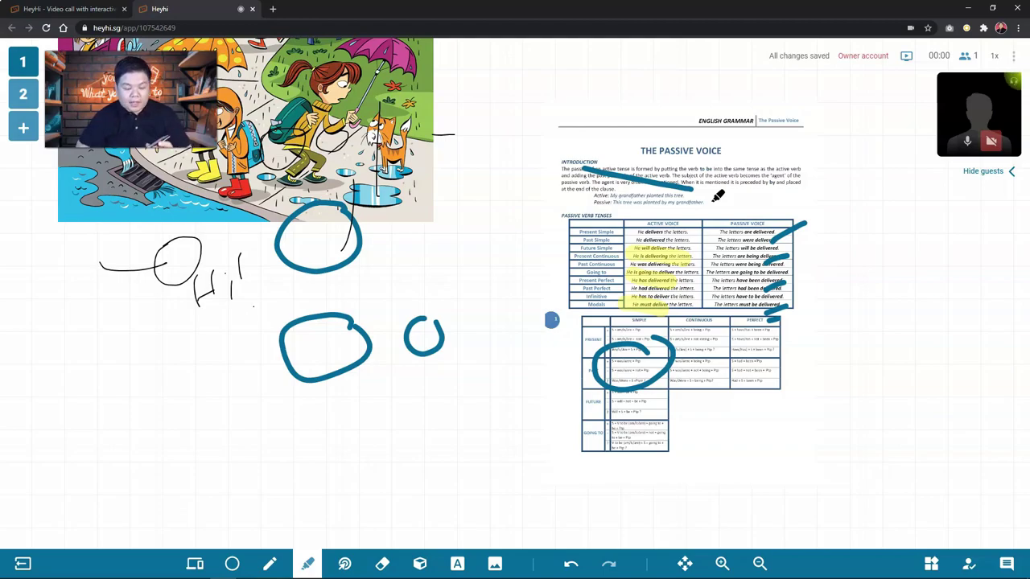
Send the message 'hi' in the chat panel.
left_click(1006, 563)
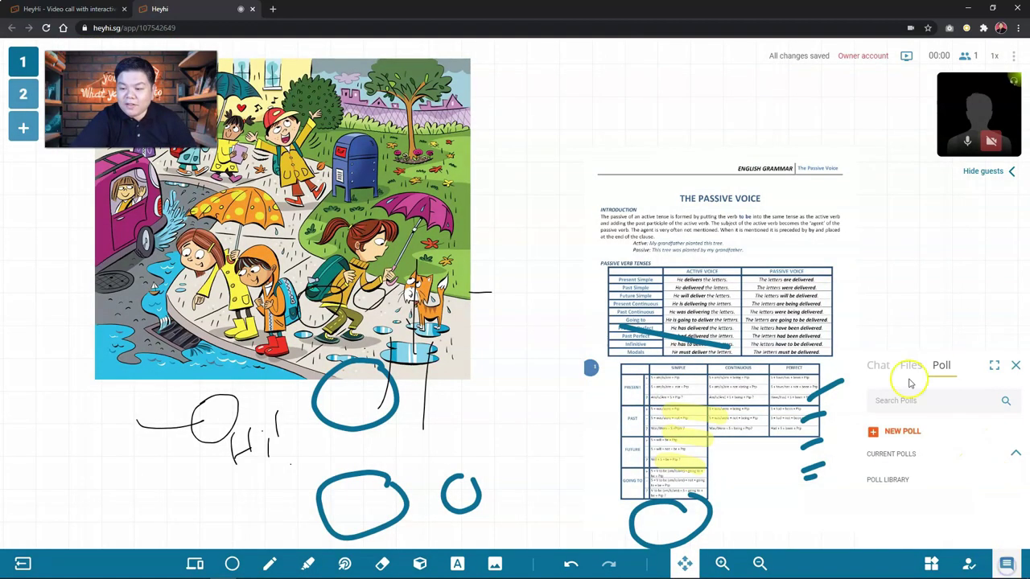
left_click(877, 365)
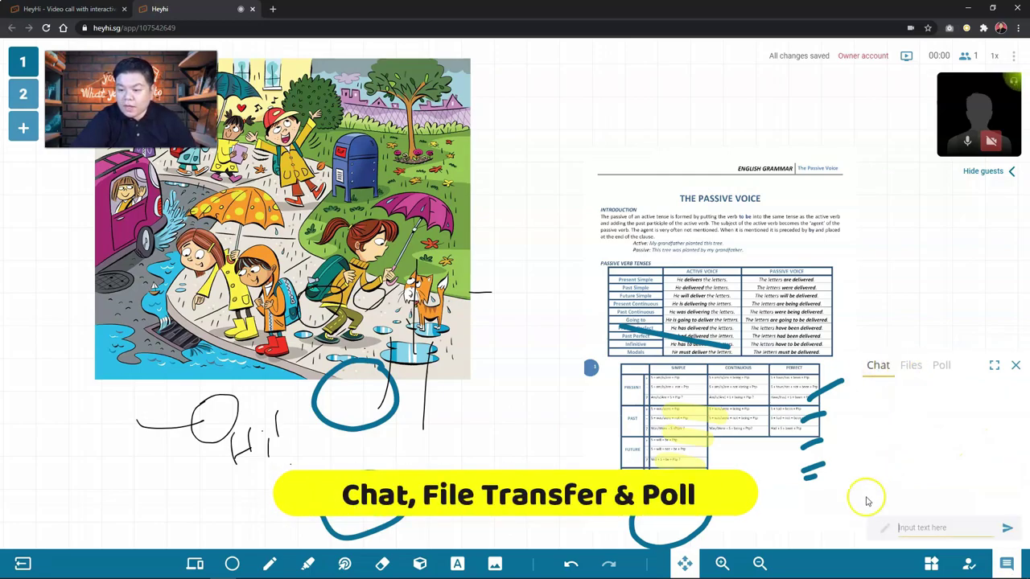
left_click(922, 527)
type("hi")
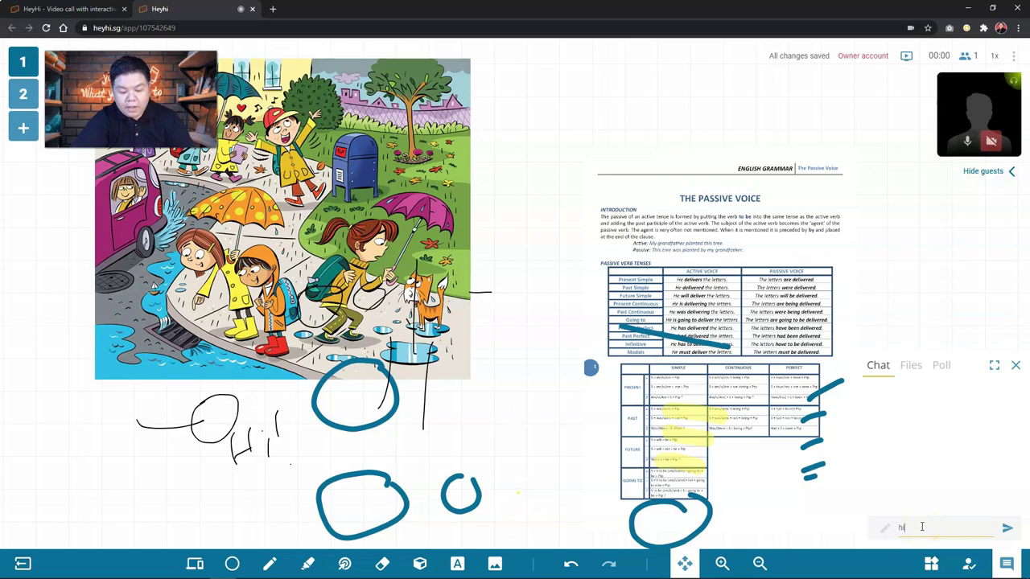
key("Return")
Look over the Files and Poll lists, then start a new poll.
left_click(914, 368)
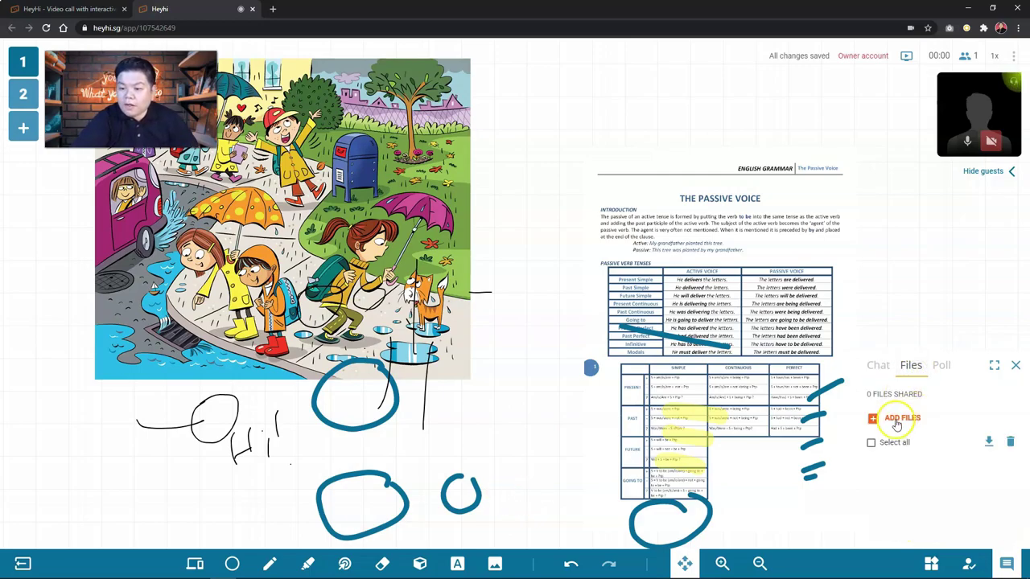
left_click(942, 366)
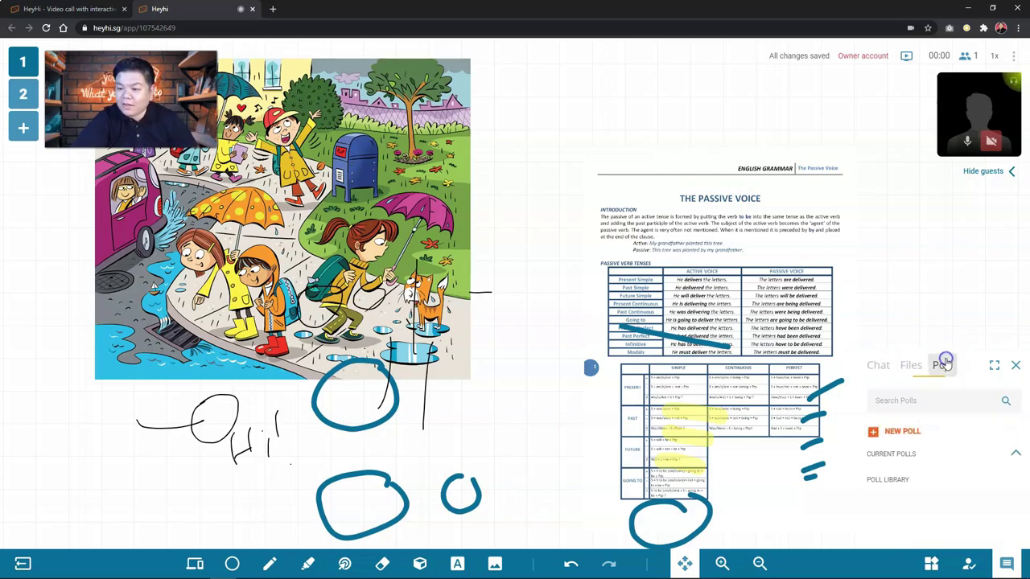
left_click(909, 430)
Publish a poll asking 'How are you today?' with the single option 'Awesome'.
left_click(489, 247)
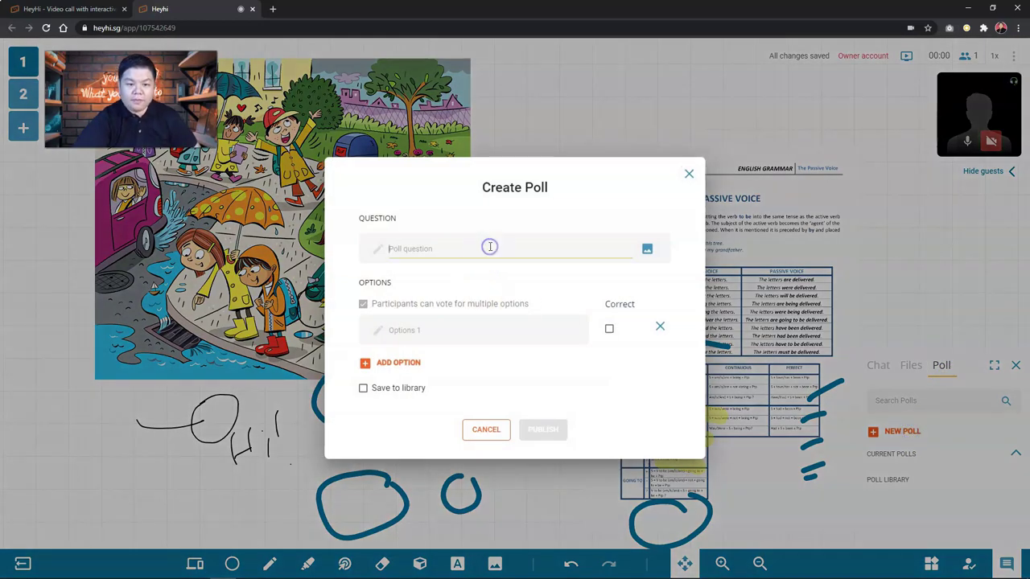
type("How are you today?")
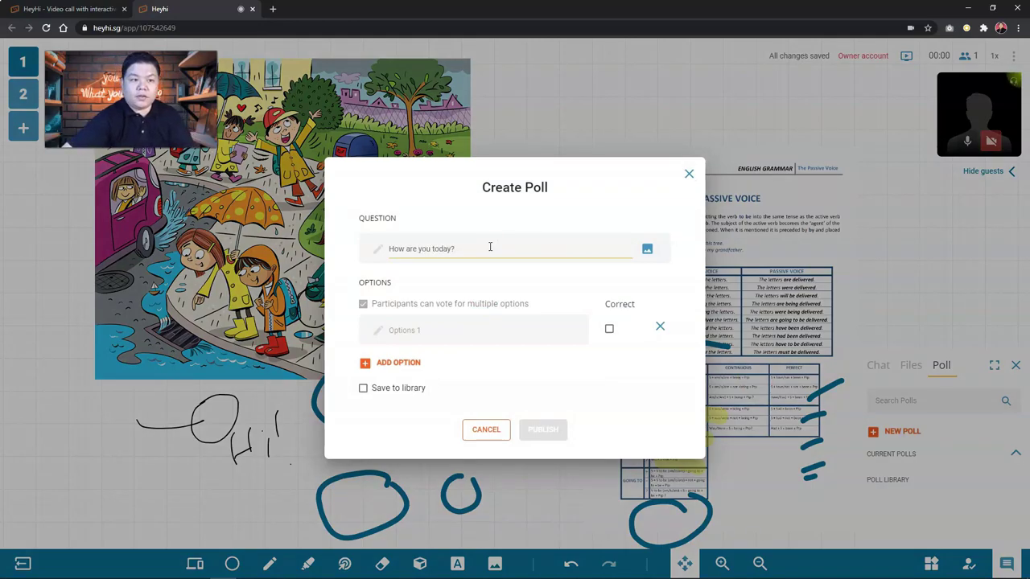
left_click(432, 330)
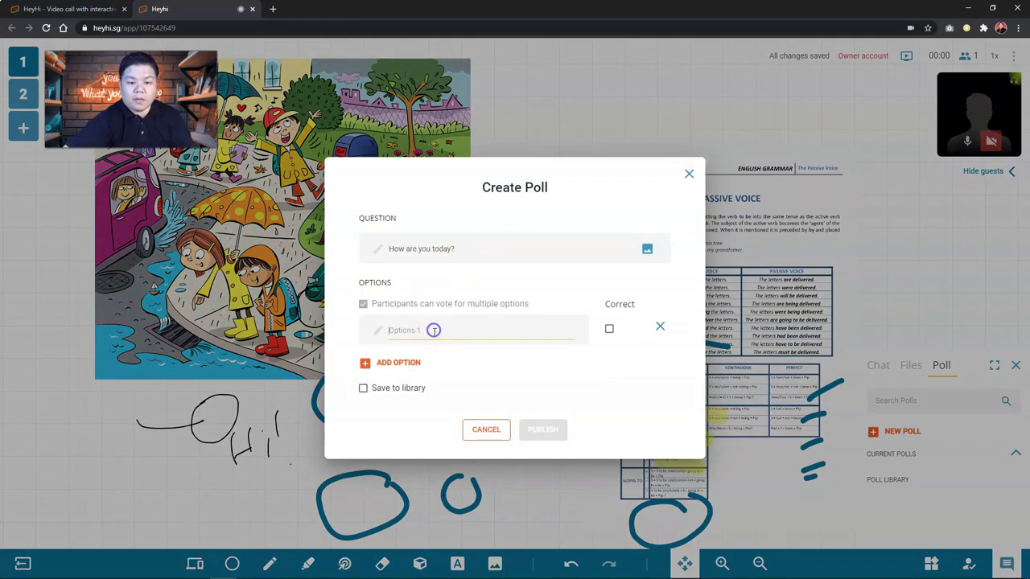
type("Awesome")
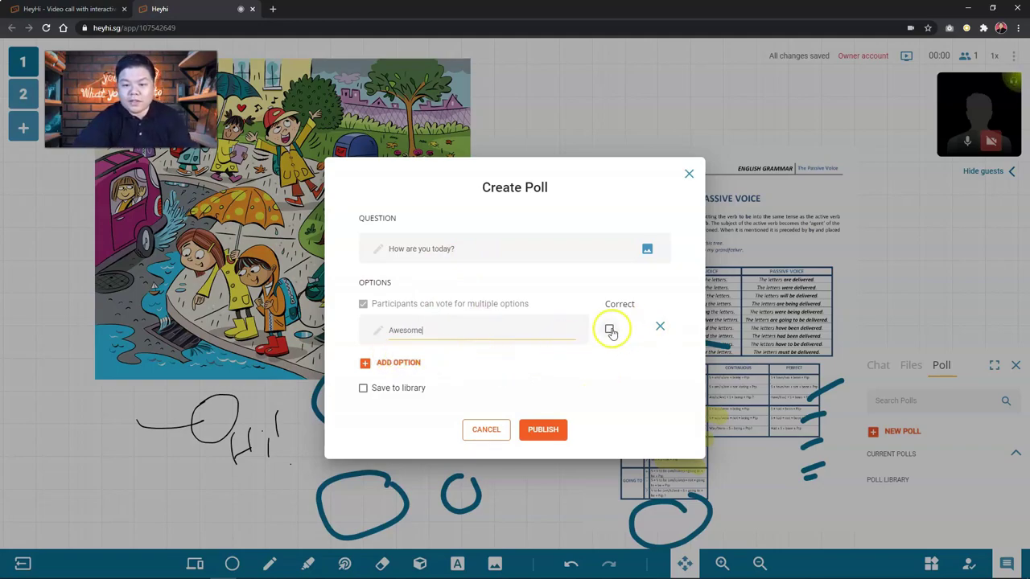
left_click(539, 430)
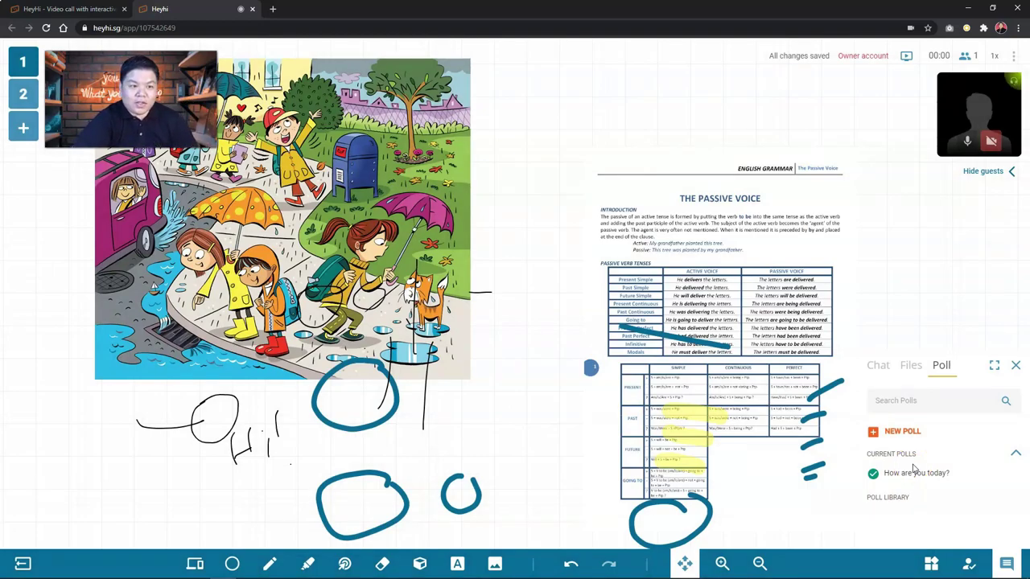
Switch the side panel back to the Chat tab.
left_click(889, 498)
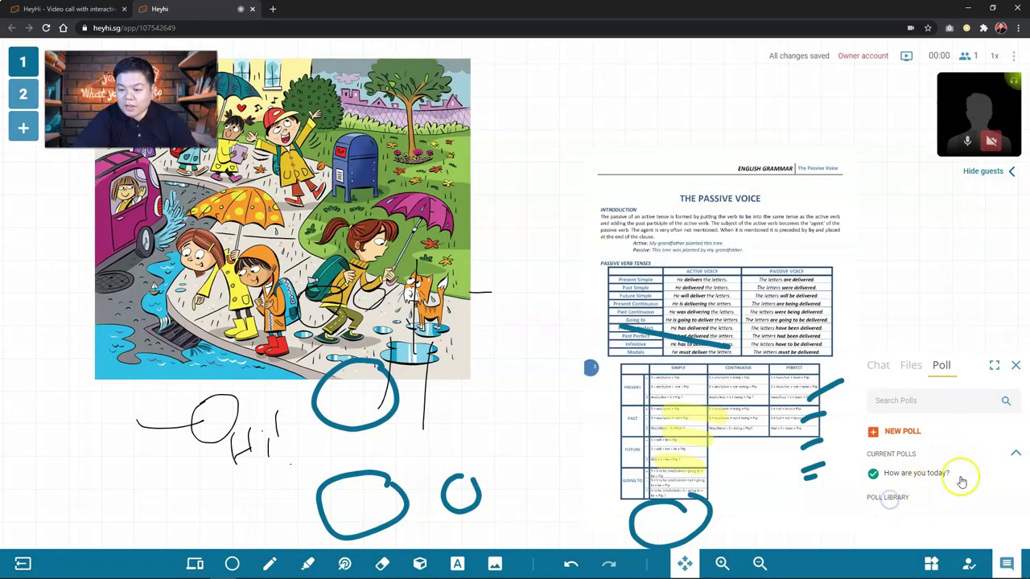